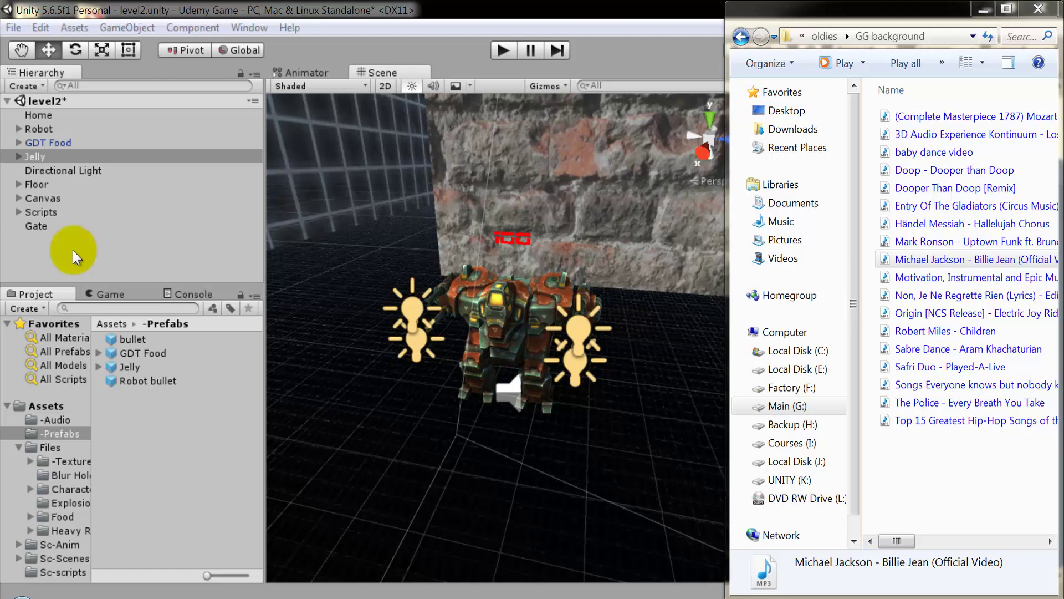
# Step: Copy the Michael Jackson - Billie Jean MP3 from the Explorer music folder into the project's -Audio folder
pyautogui.click(105, 323)
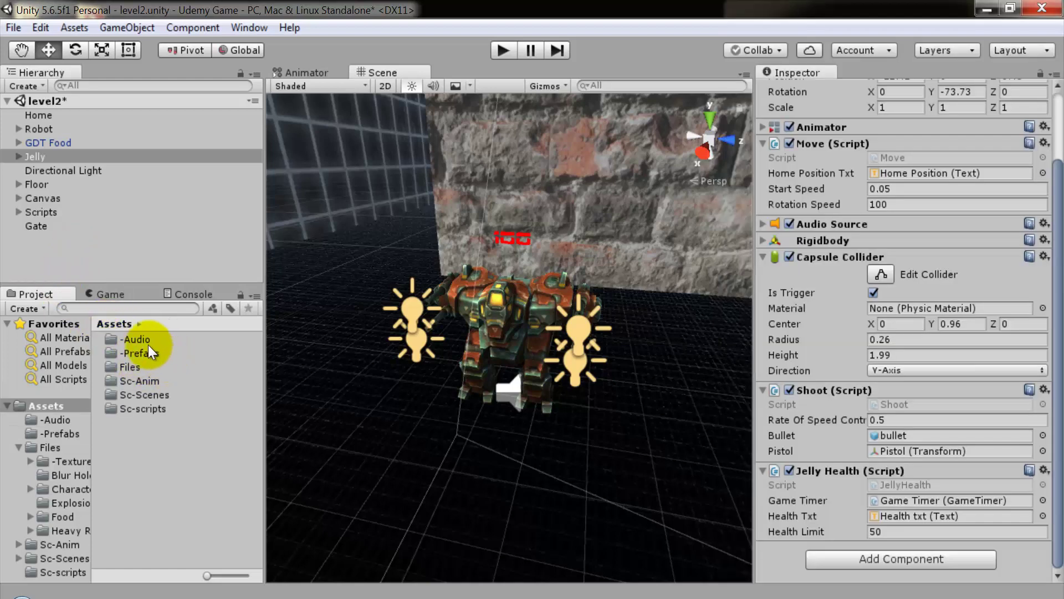
pyautogui.doubleClick(139, 340)
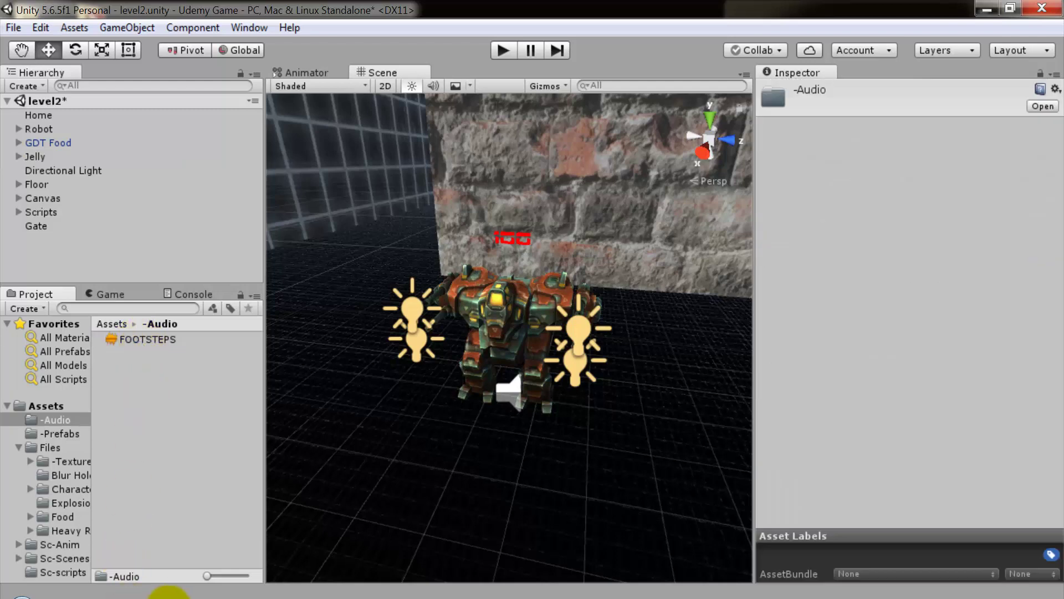
pyautogui.moveTo(176, 596)
pyautogui.click(191, 562)
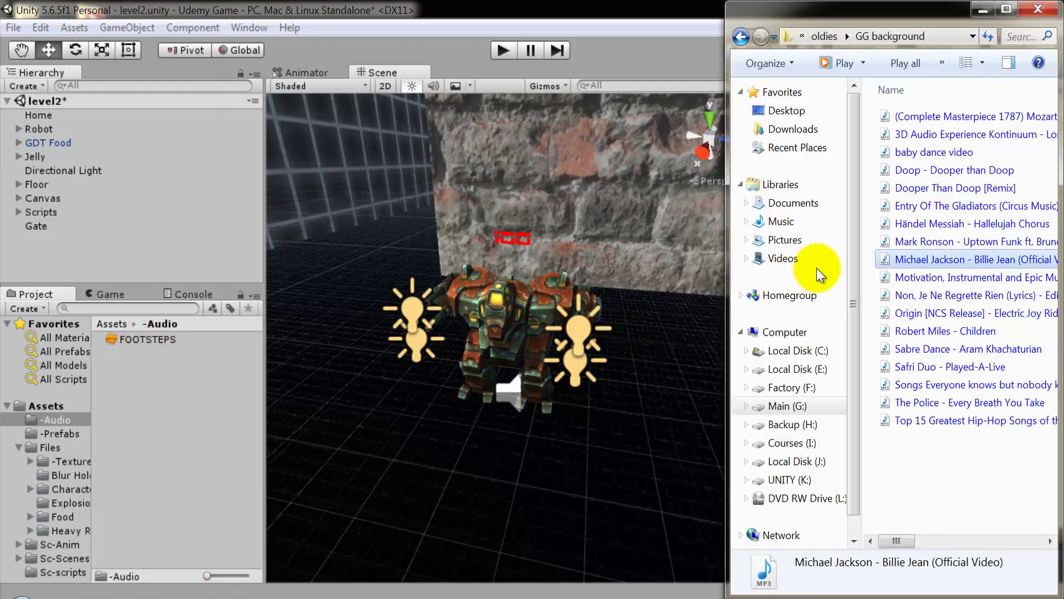
pyautogui.moveTo(364, 478); pyautogui.dragTo(211, 418)
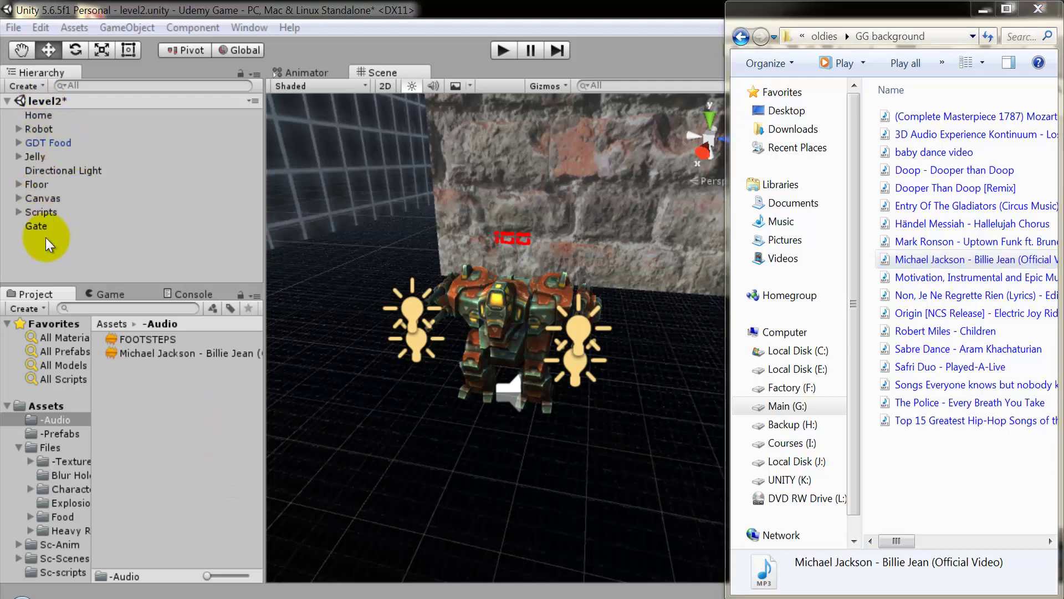
# Step: Create an empty scene object named 'audio'
pyautogui.rightClick(44, 252)
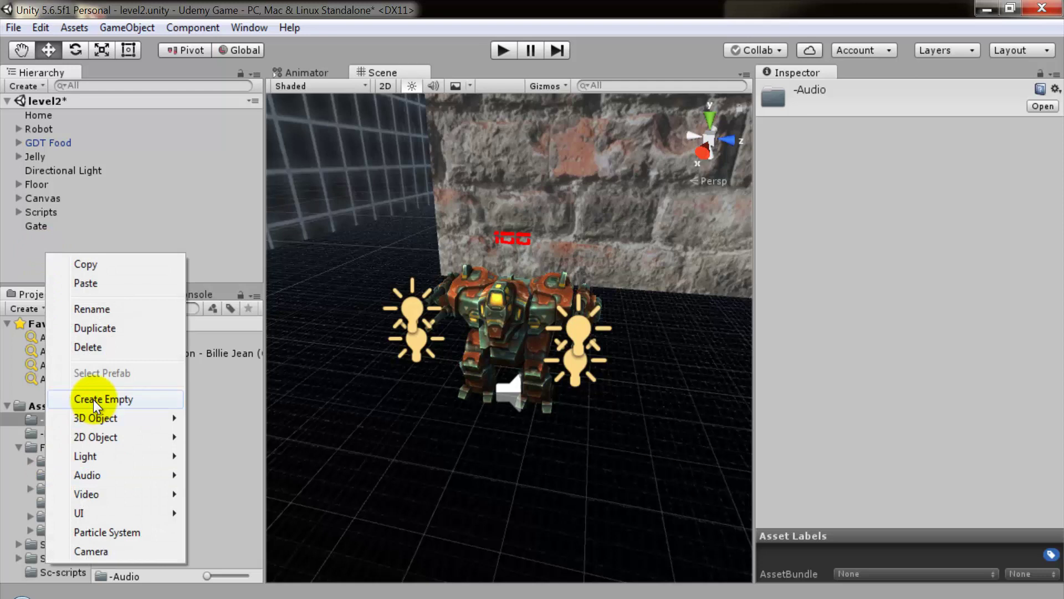
pyautogui.click(93, 400)
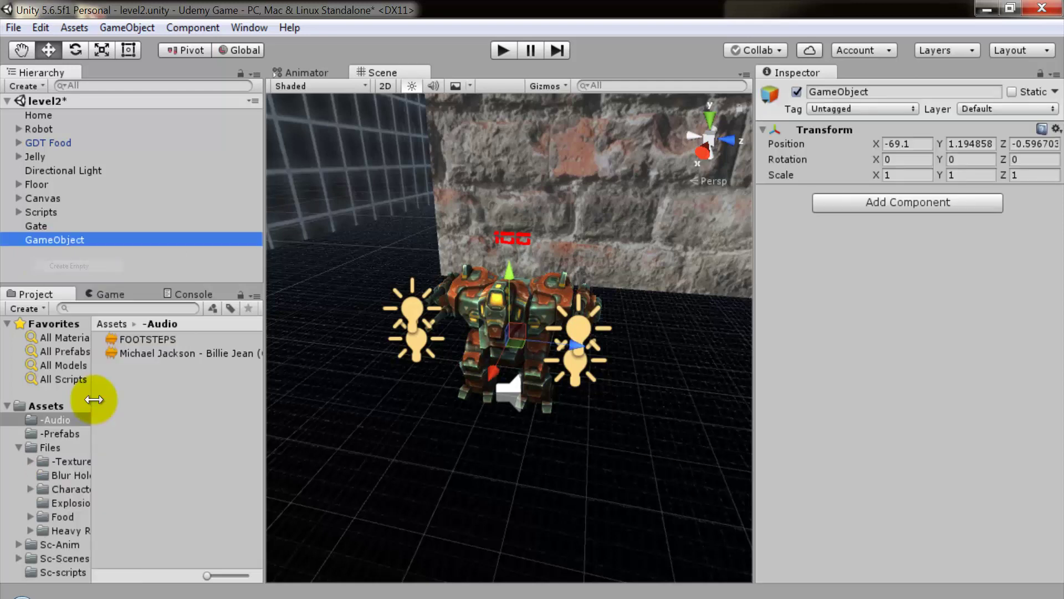
pyautogui.click(70, 240)
pyautogui.write('au')
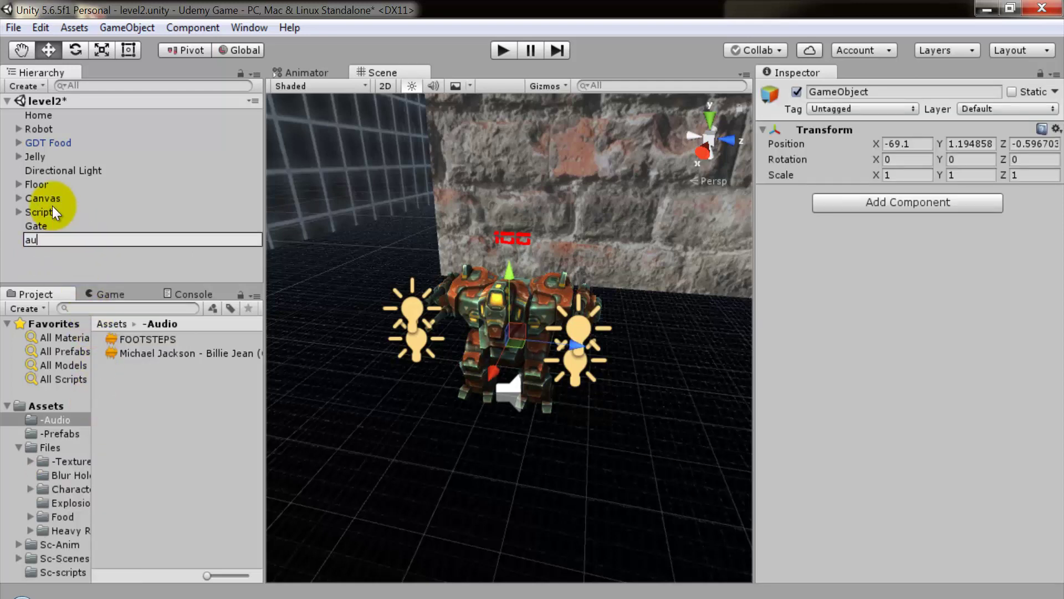
pyautogui.write('dio')
pyautogui.press('Return')
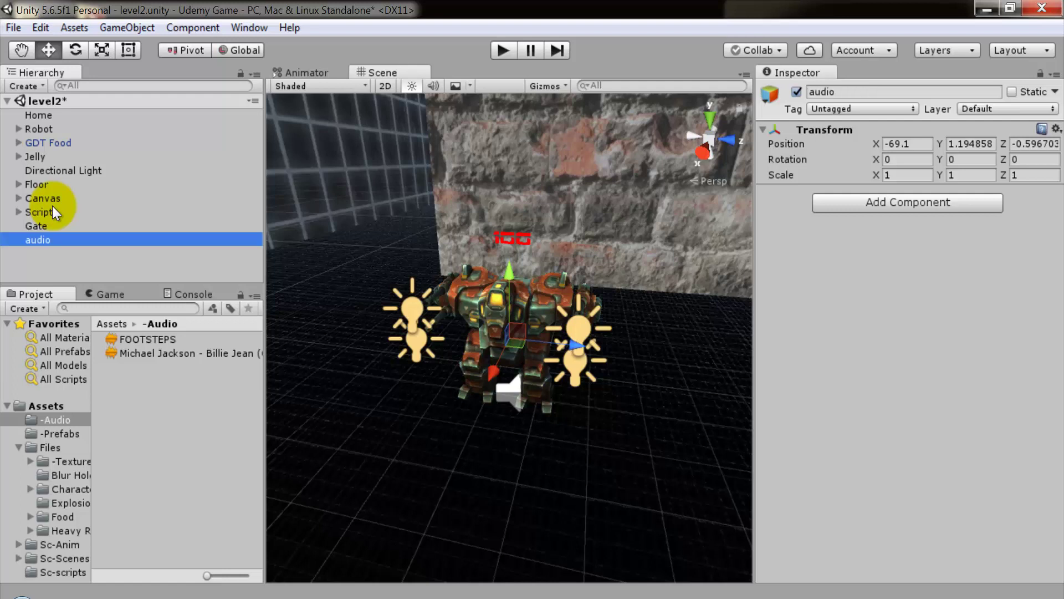
# Step: Add an empty child object named 'Back' under it
pyautogui.rightClick(42, 235)
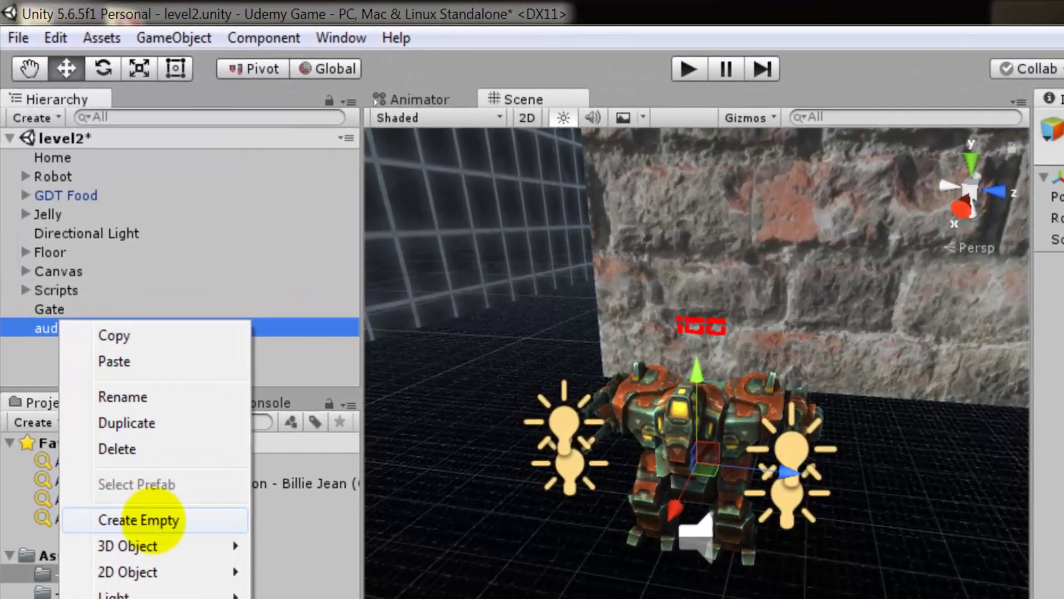
pyautogui.click(128, 482)
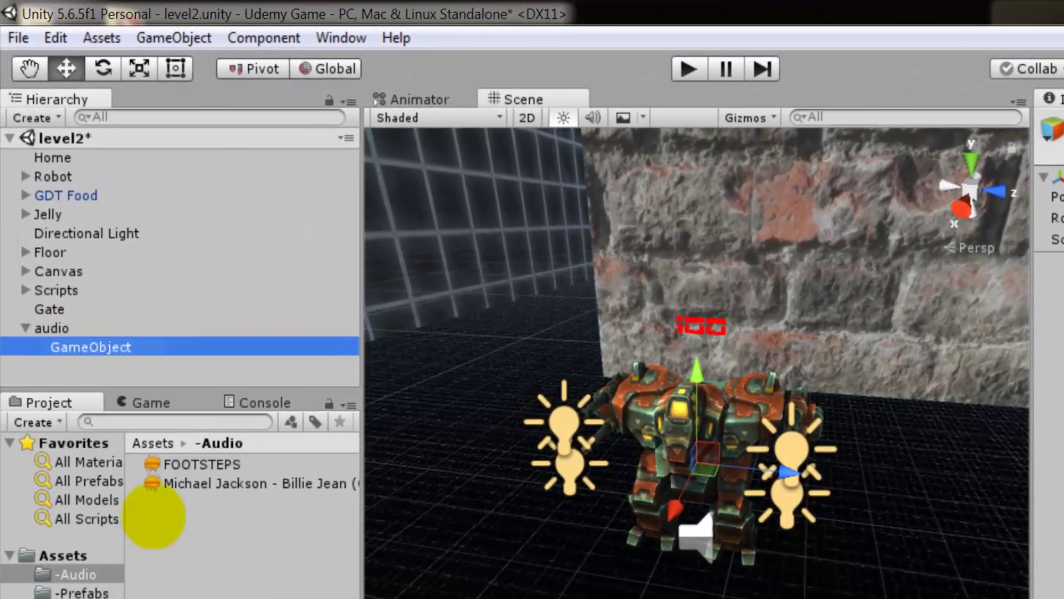
pyautogui.click(107, 347)
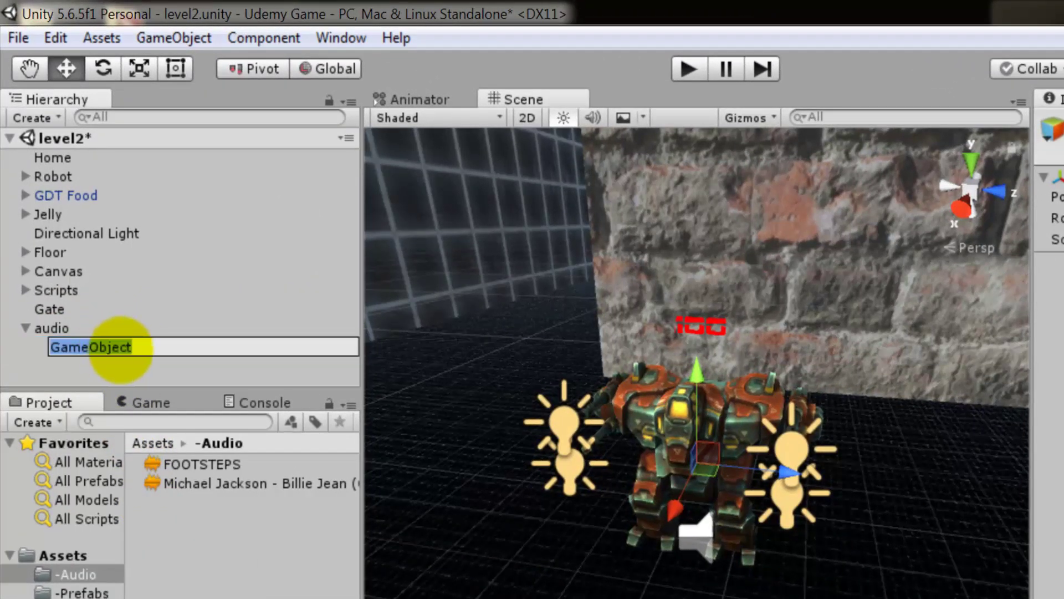
pyautogui.write('Back')
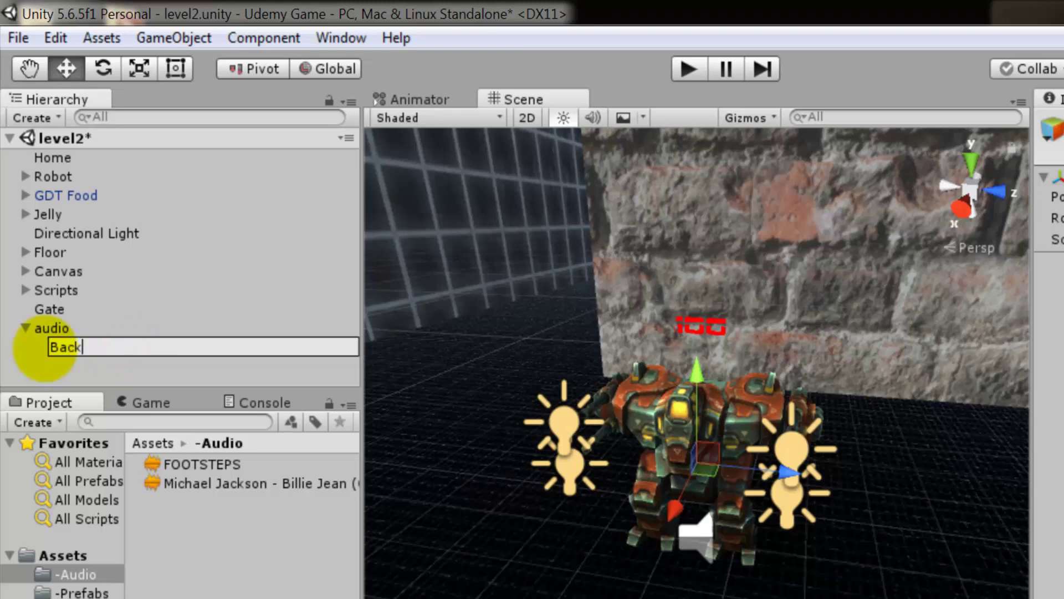
pyautogui.press('Return')
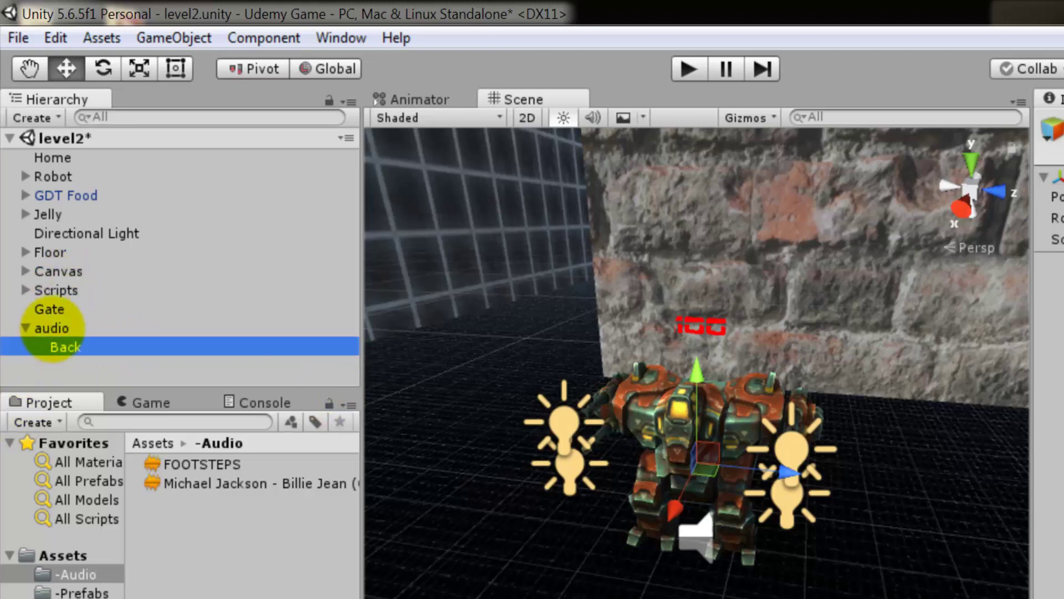
# Step: Capitalise the parent object's name to 'Audio'
pyautogui.click(48, 327)
pyautogui.click(48, 327)
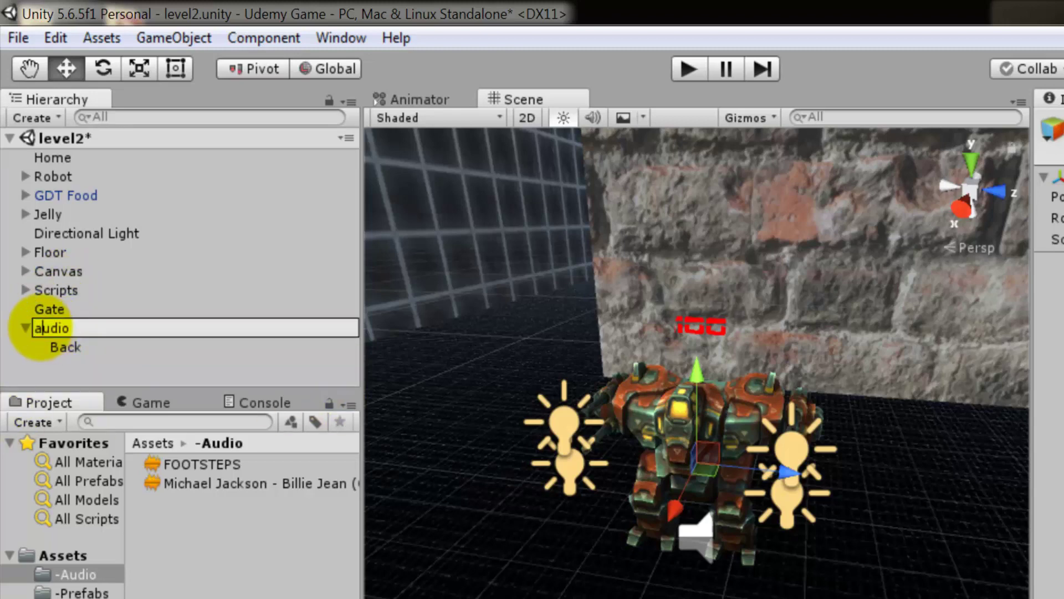
pyautogui.press('Home')
pyautogui.press('Delete')
pyautogui.write('A')
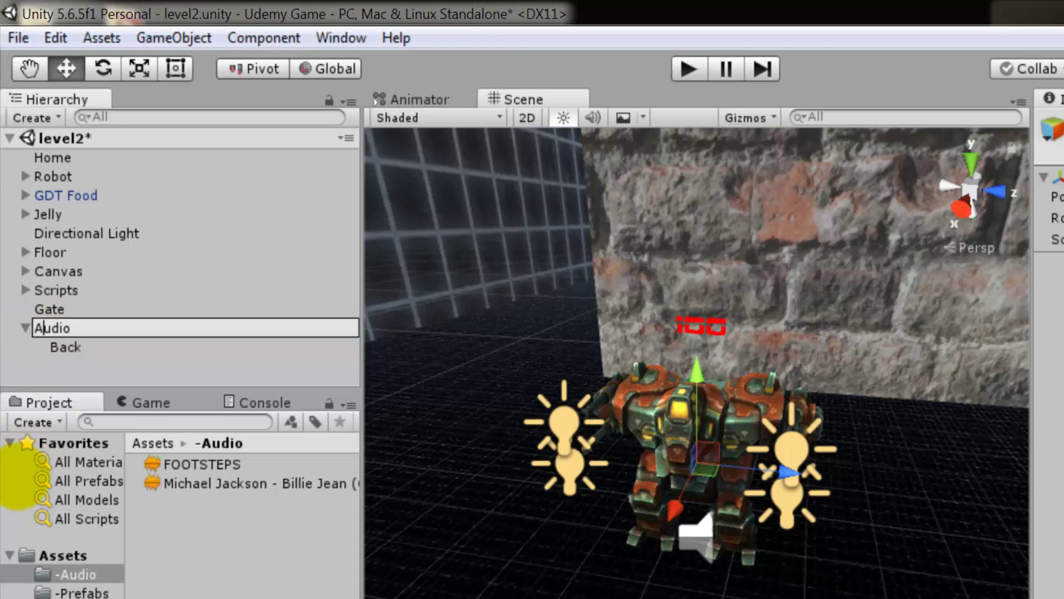
pyautogui.press('Return')
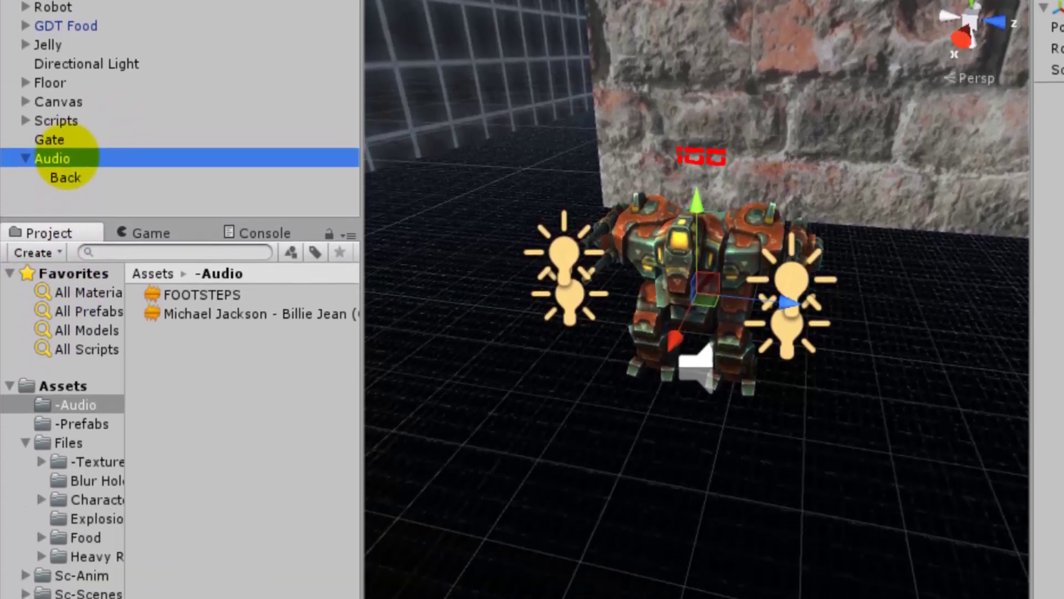
# Step: Add an Audio Source component to the Back object and expand its settings
pyautogui.rightClick(69, 327)
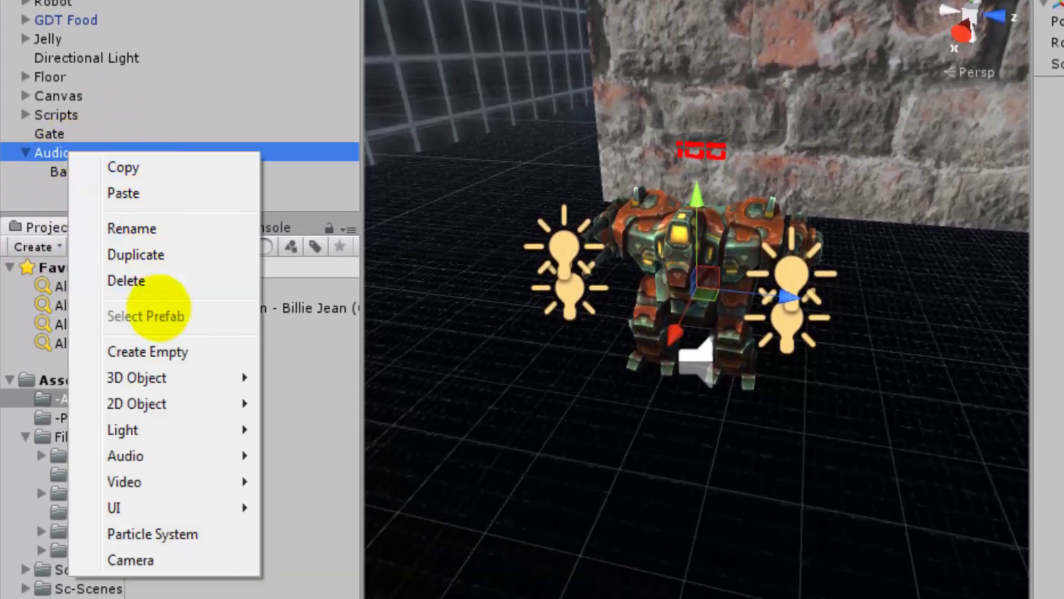
pyautogui.moveTo(163, 459)
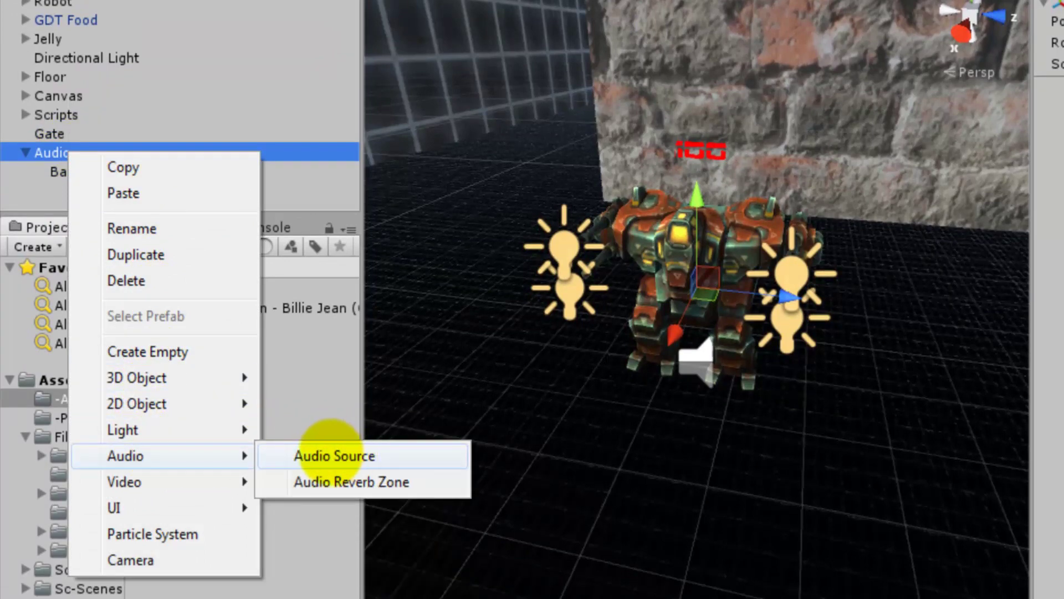
pyautogui.click(62, 171)
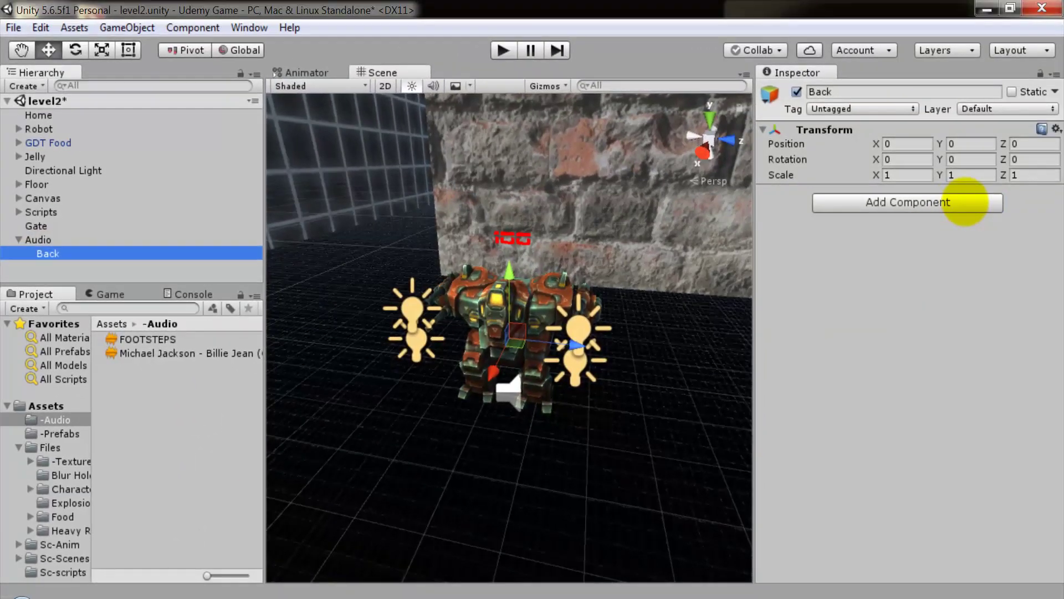
pyautogui.click(964, 202)
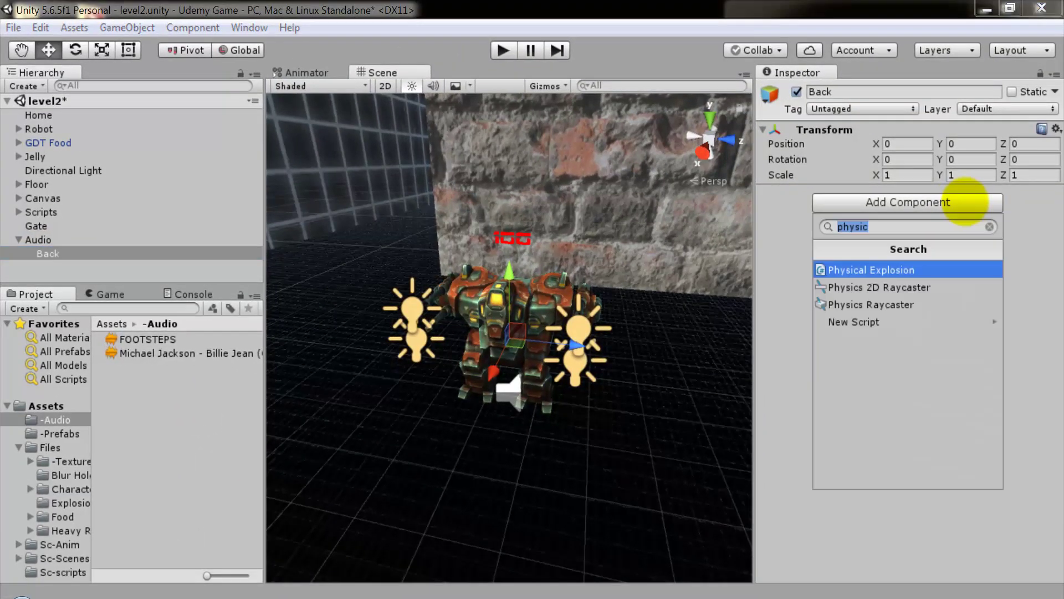
pyautogui.write('audio')
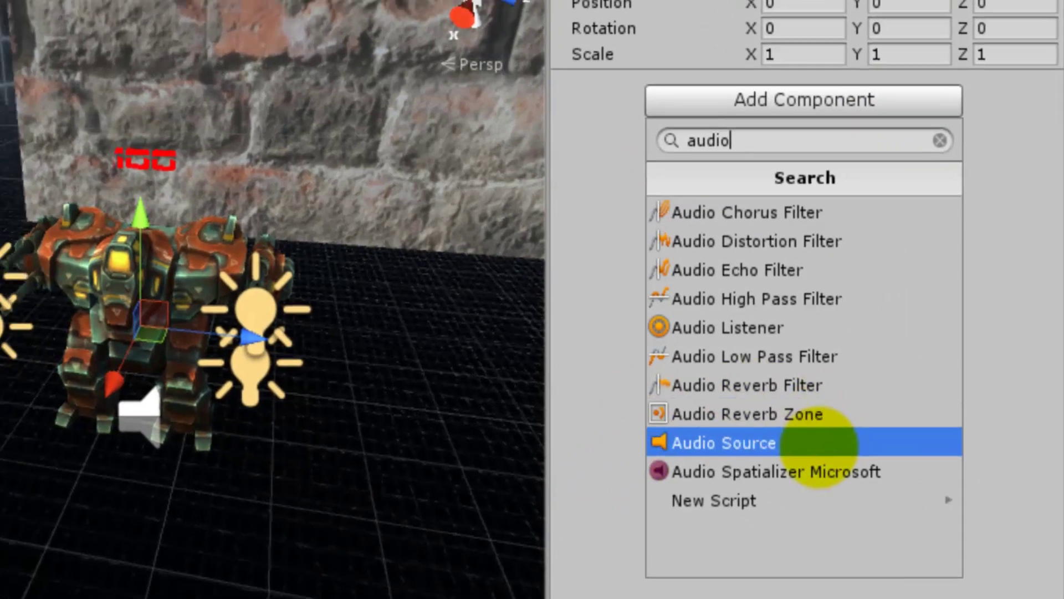
pyautogui.click(804, 445)
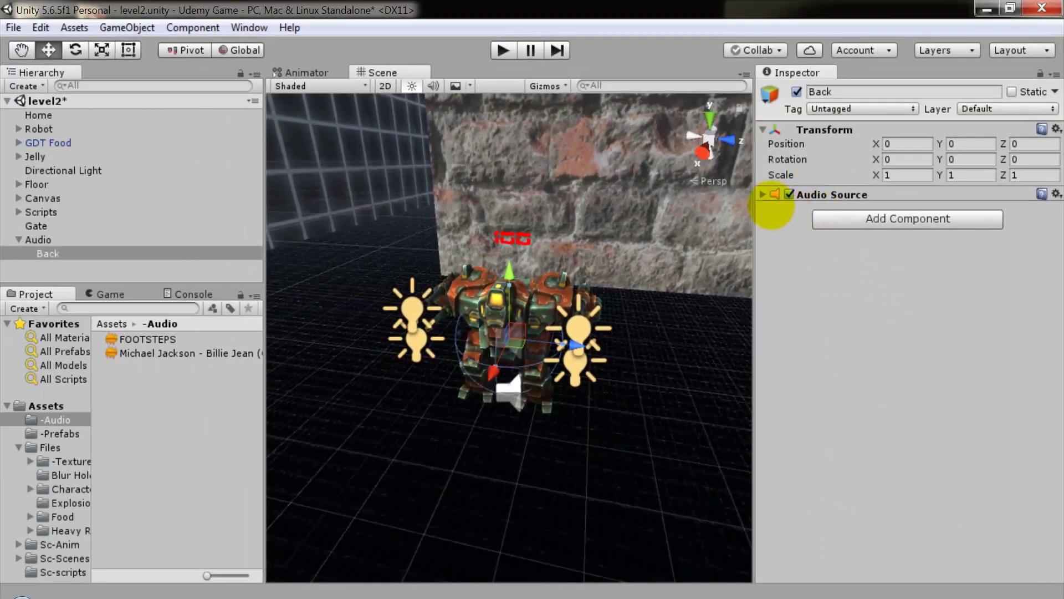
pyautogui.click(762, 194)
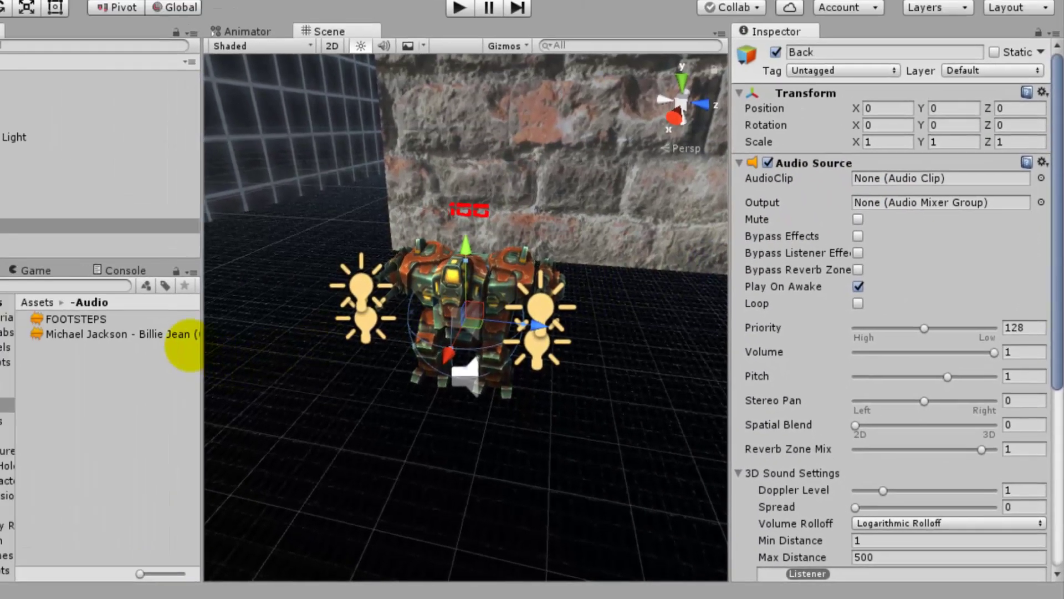
# Step: Assign the Billie Jean clip to Back's Audio Source, toggling Mute on and back off
pyautogui.moveTo(186, 344); pyautogui.dragTo(942, 210)
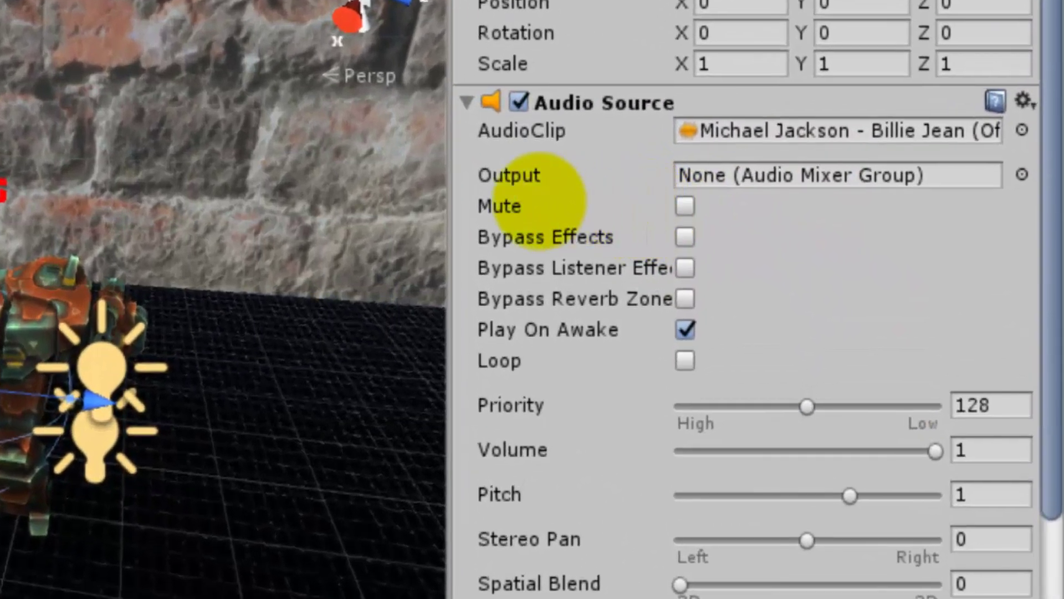
pyautogui.click(686, 206)
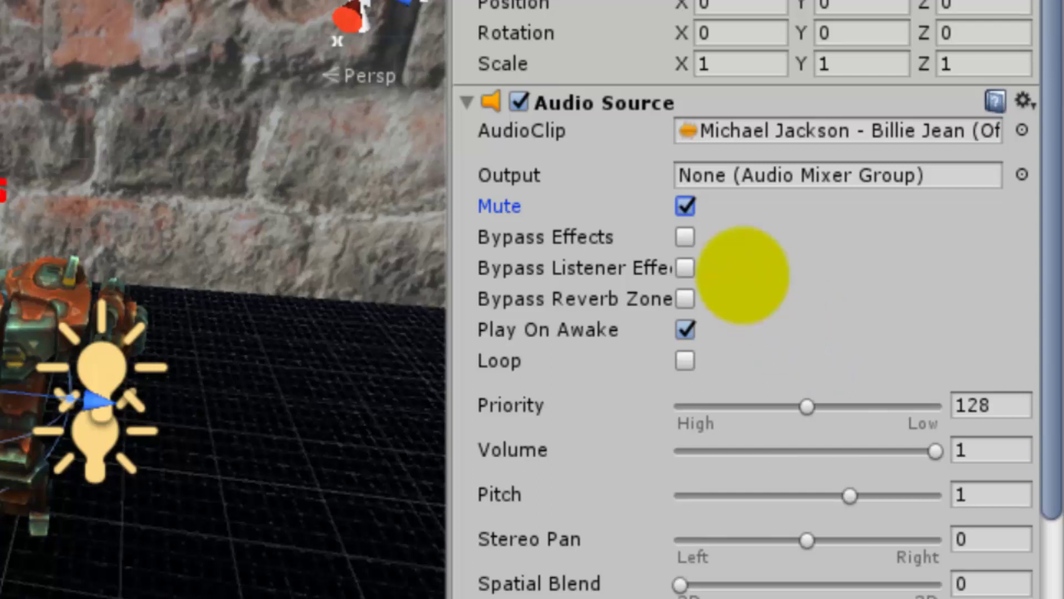
pyautogui.click(685, 206)
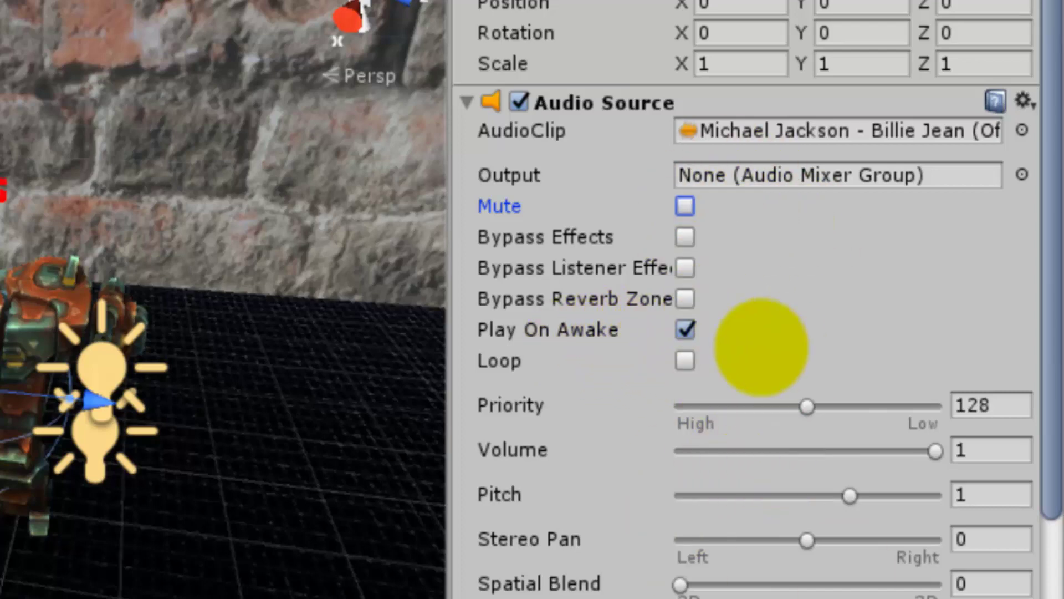
# Step: Turn on Loop for Back's Audio Source so the Billie Jean clip repeats
pyautogui.click(686, 361)
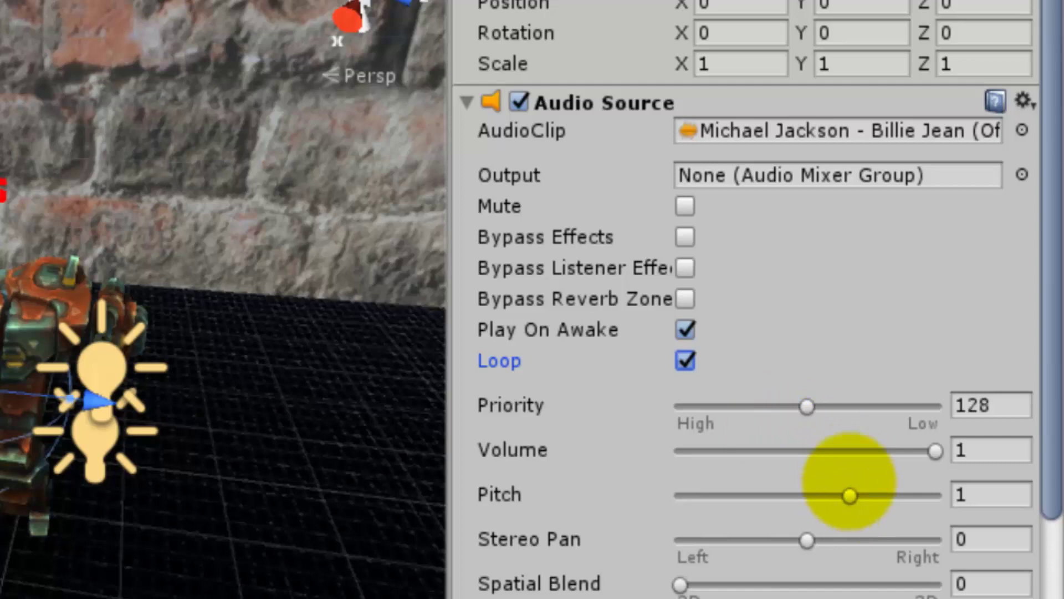
# Step: Set Priority to 256 and Volume to 0.041, and move Back to the floor left of the robot
pyautogui.moveTo(807, 406); pyautogui.dragTo(1040, 344)
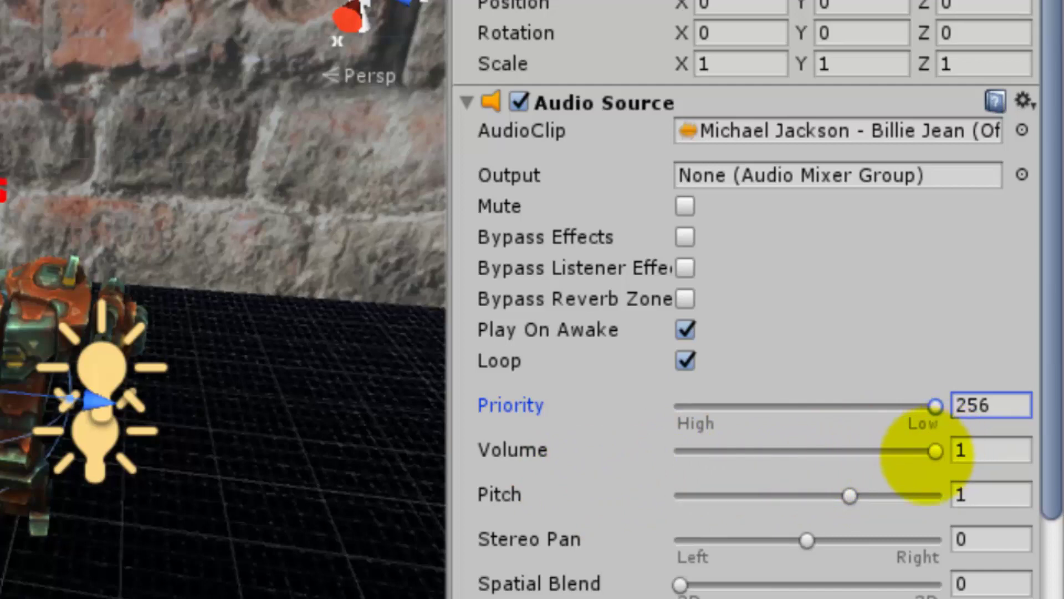
pyautogui.moveTo(936, 451); pyautogui.dragTo(689, 451)
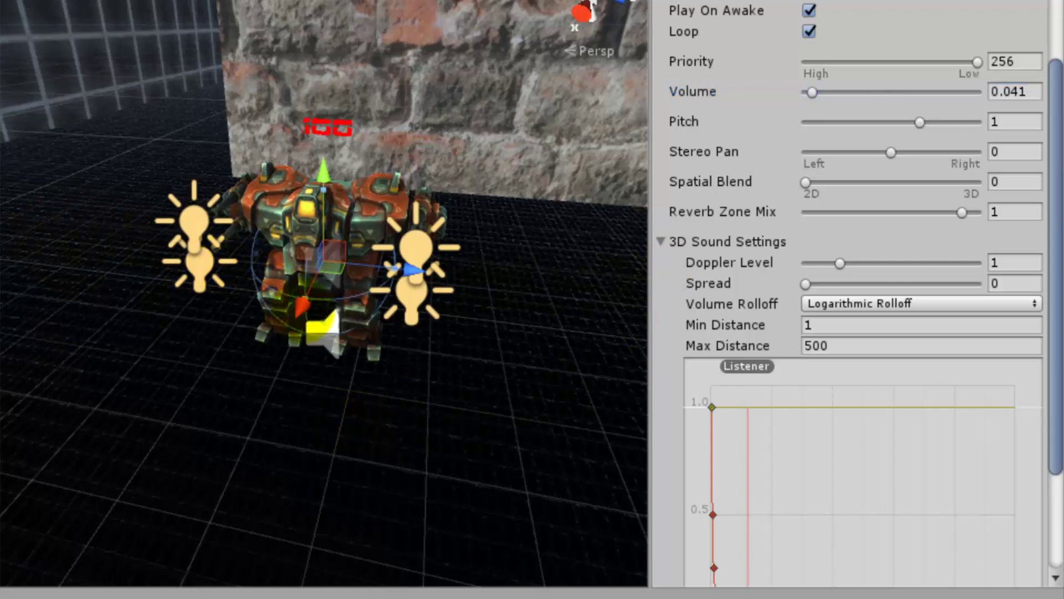
pyautogui.moveTo(324, 327); pyautogui.dragTo(239, 435)
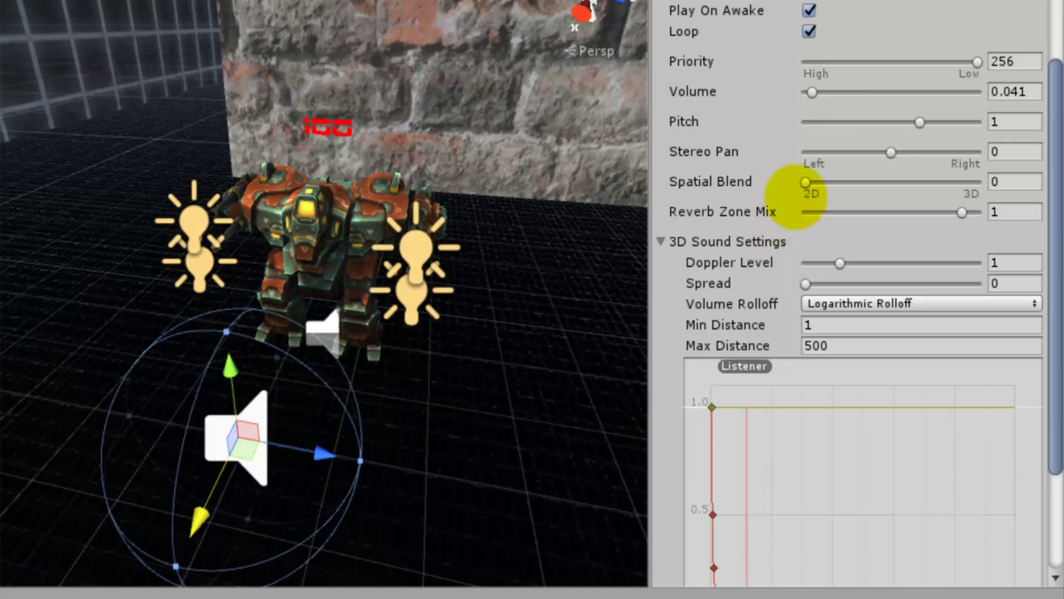
# Step: Set Spatial Blend to fully 3D (1) and change Max Distance from 500 to 2
pyautogui.moveTo(805, 183); pyautogui.dragTo(1024, 202)
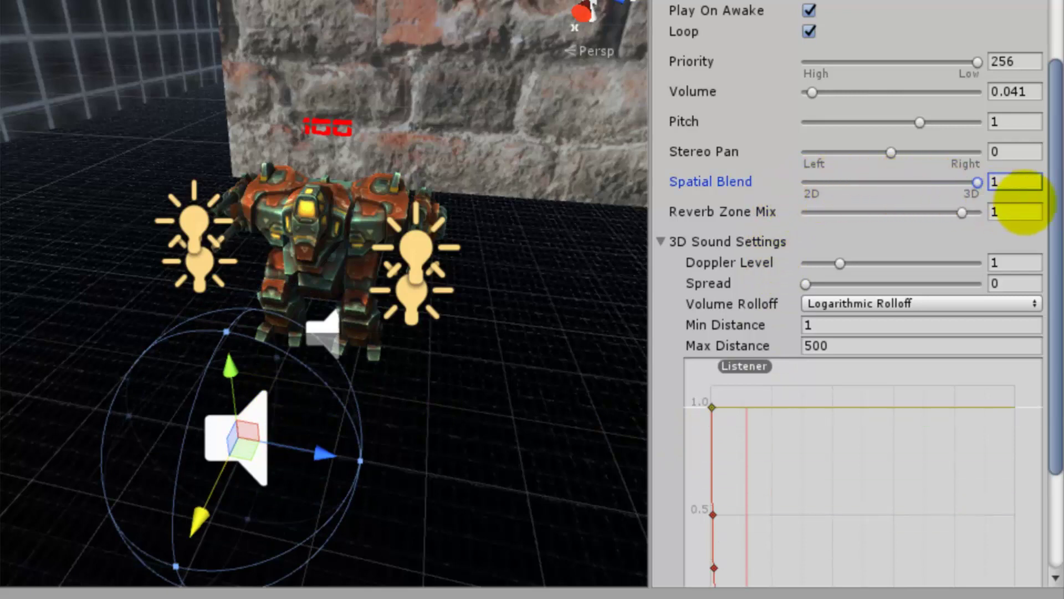
pyautogui.press('f')
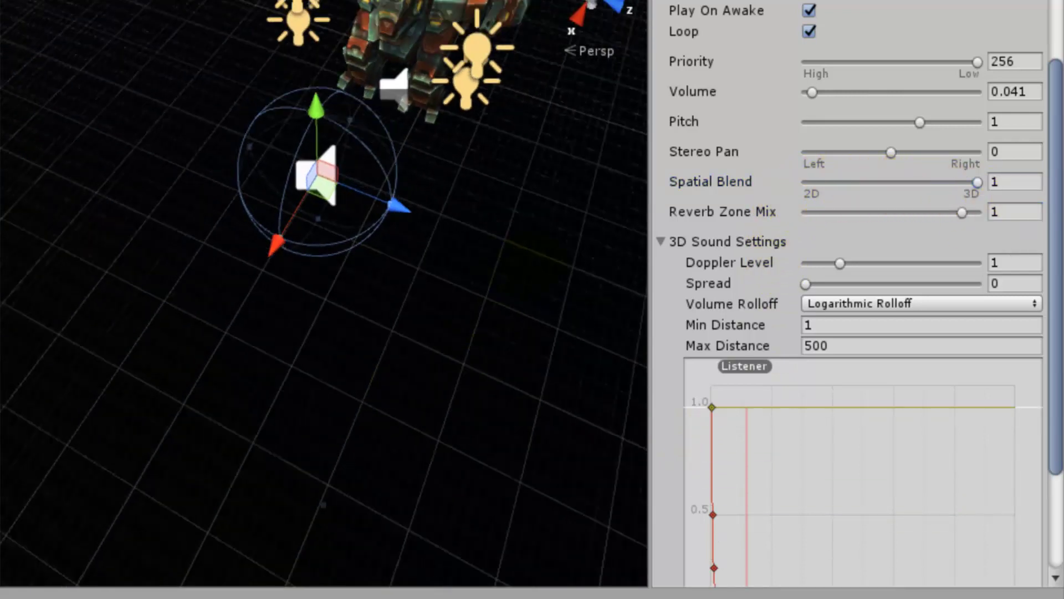
pyautogui.click(846, 344)
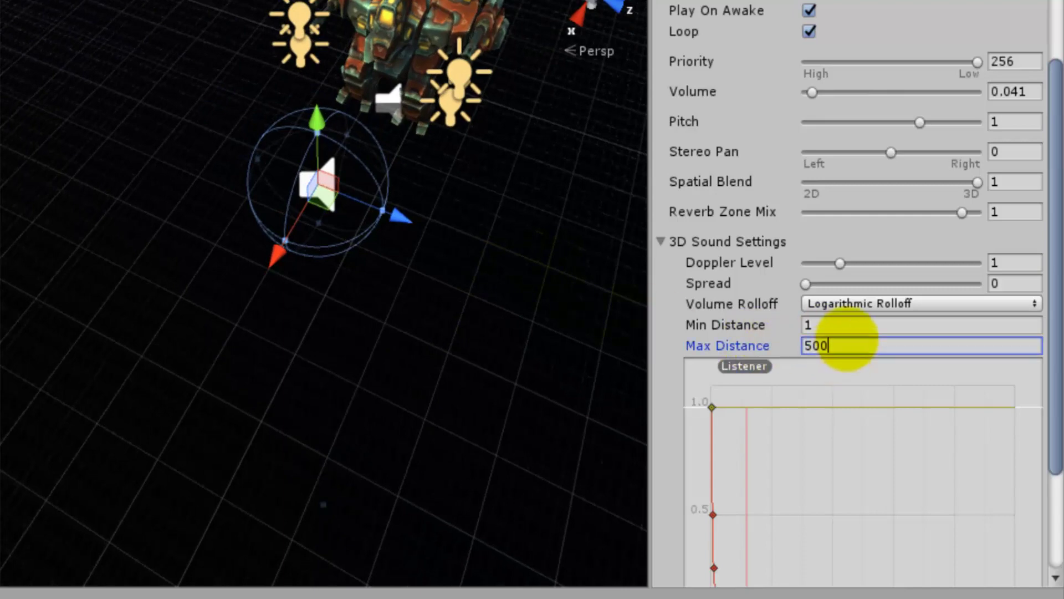
pyautogui.doubleClick(846, 342)
pyautogui.write('2')
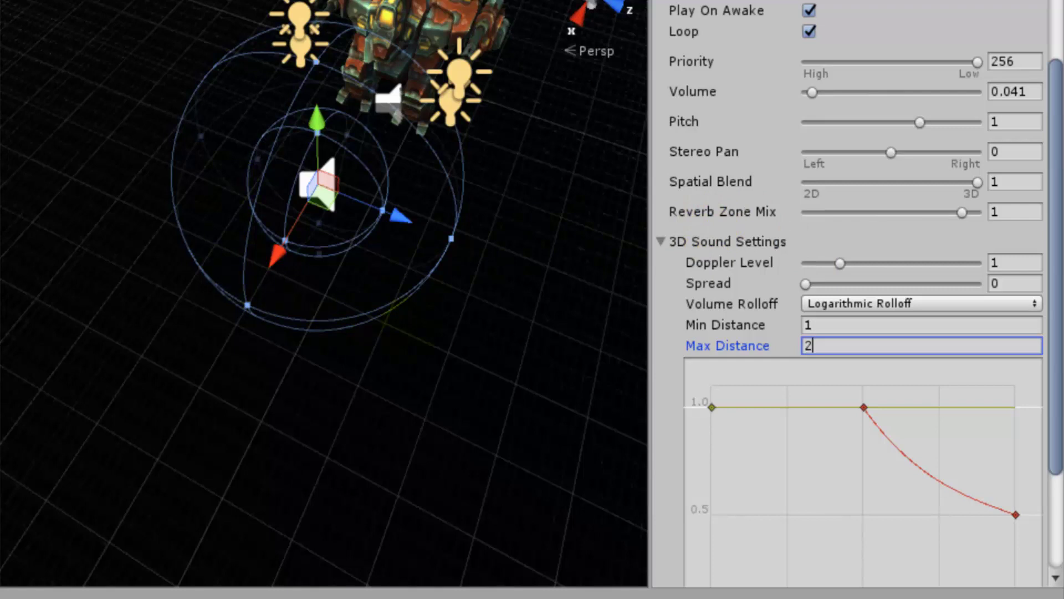
# Step: Keep Logarithmic Rolloff and set Min Distance to 0.1, then to 0
pyautogui.click(893, 171)
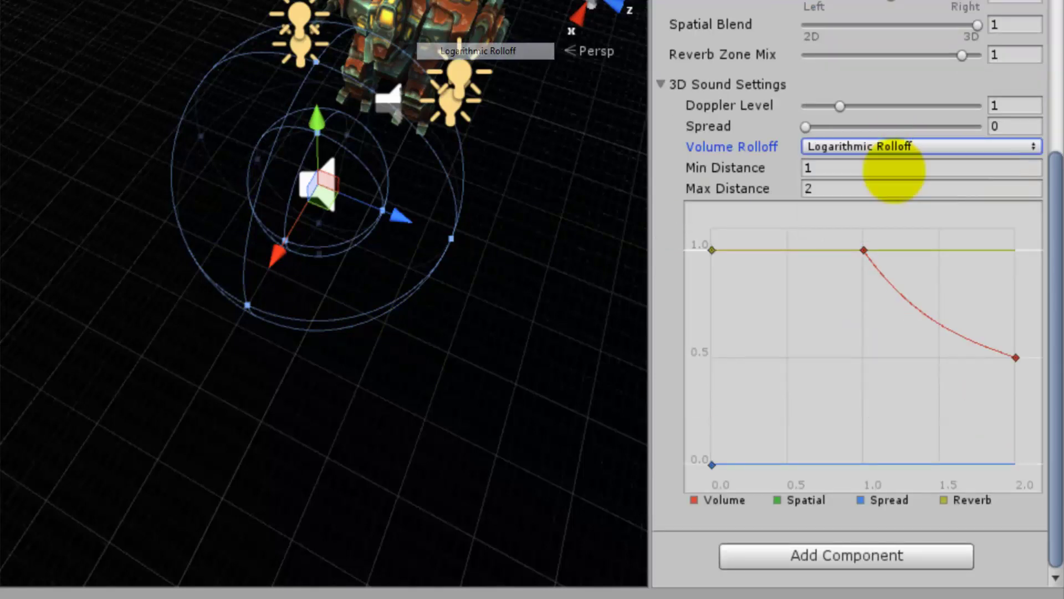
pyautogui.click(808, 169)
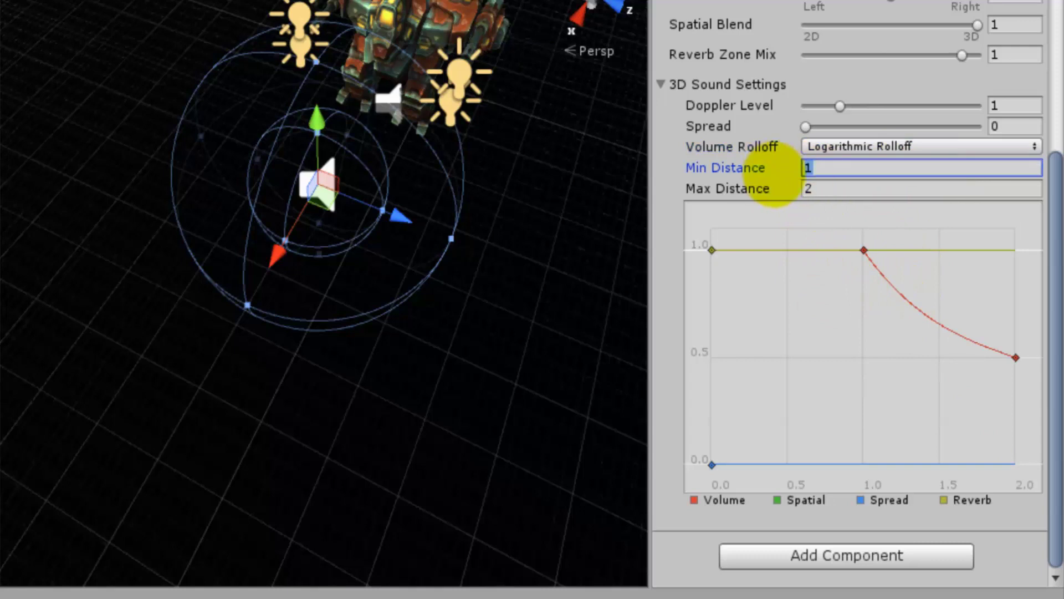
pyautogui.write('0.1')
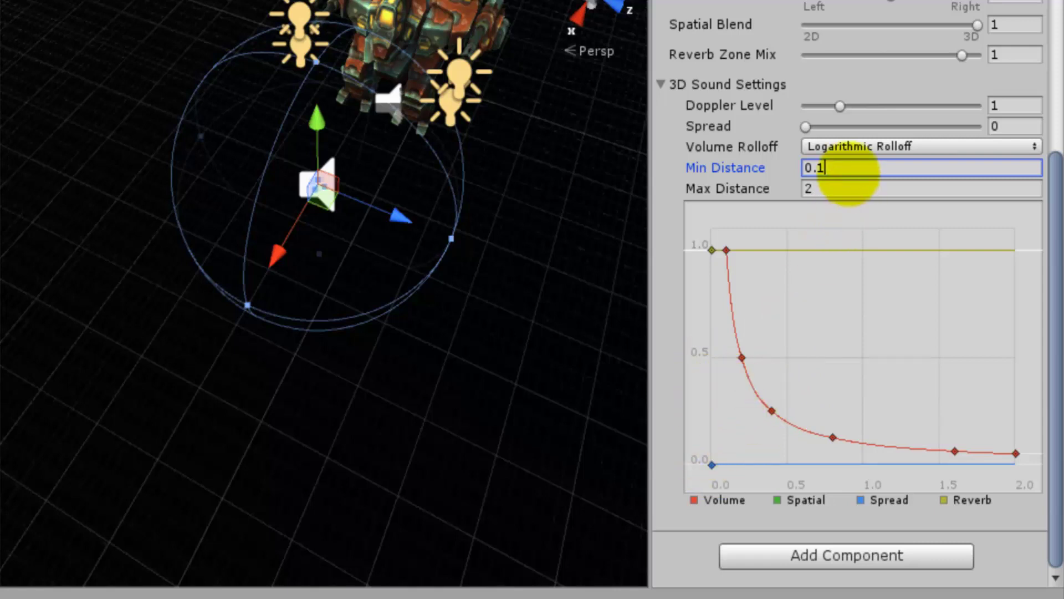
pyautogui.doubleClick(815, 168)
pyautogui.write('0')
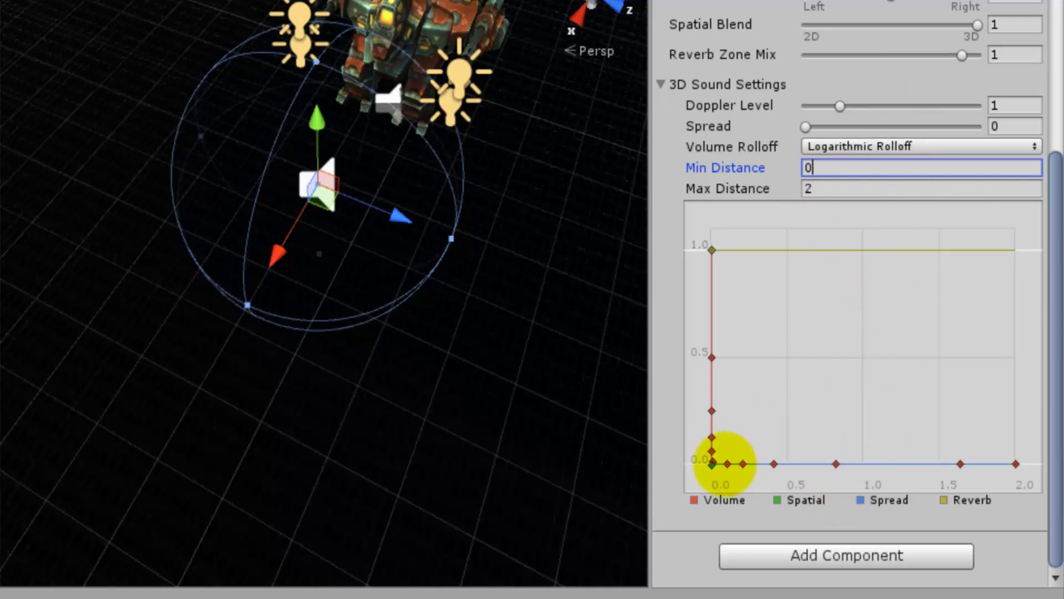
pyautogui.click(929, 145)
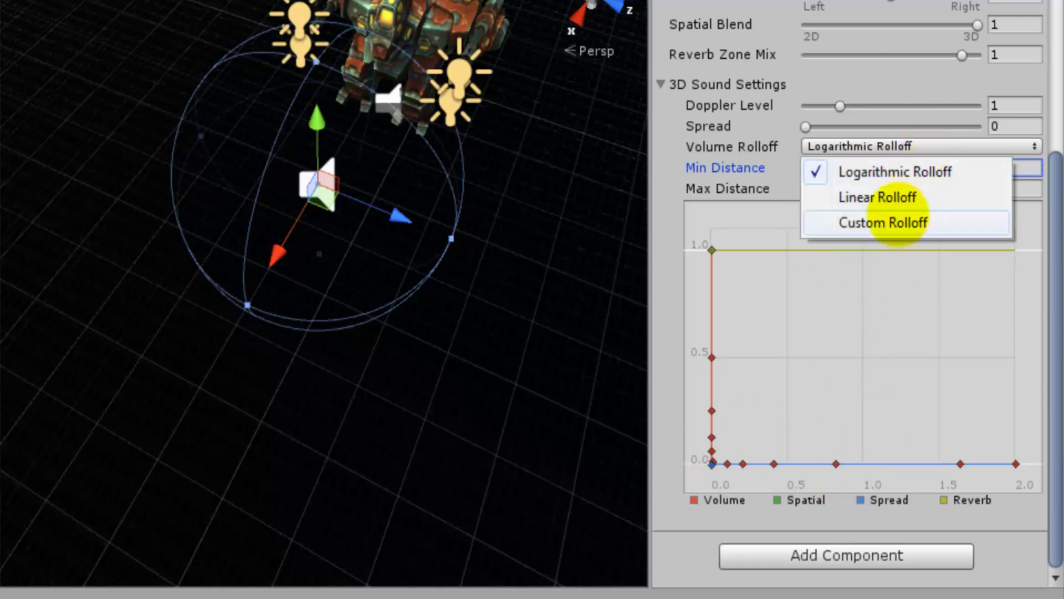
pyautogui.click(903, 221)
pyautogui.moveTo(855, 349); pyautogui.dragTo(810, 398)
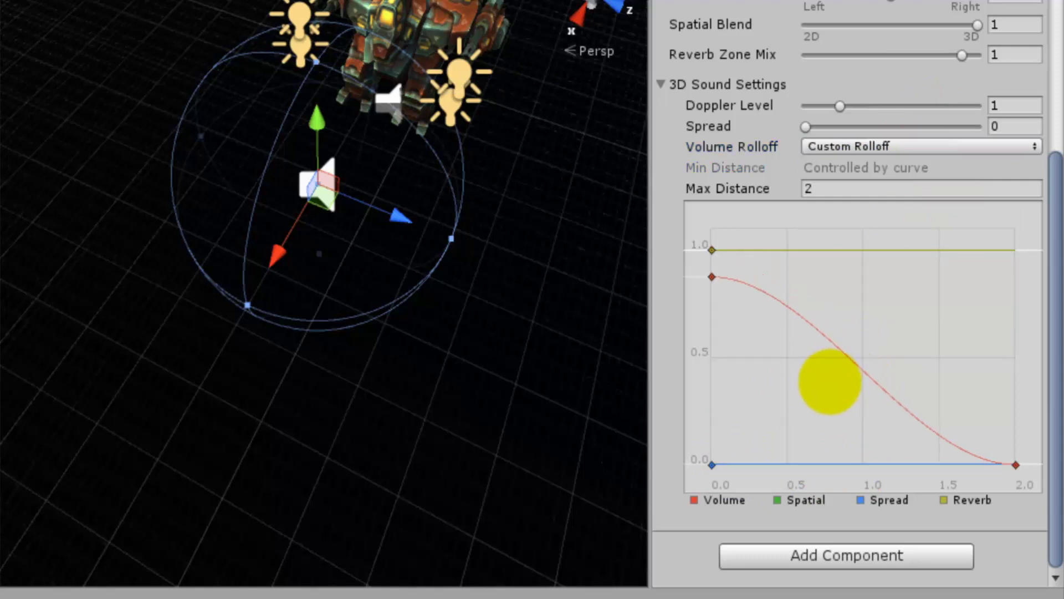
pyautogui.doubleClick(817, 344)
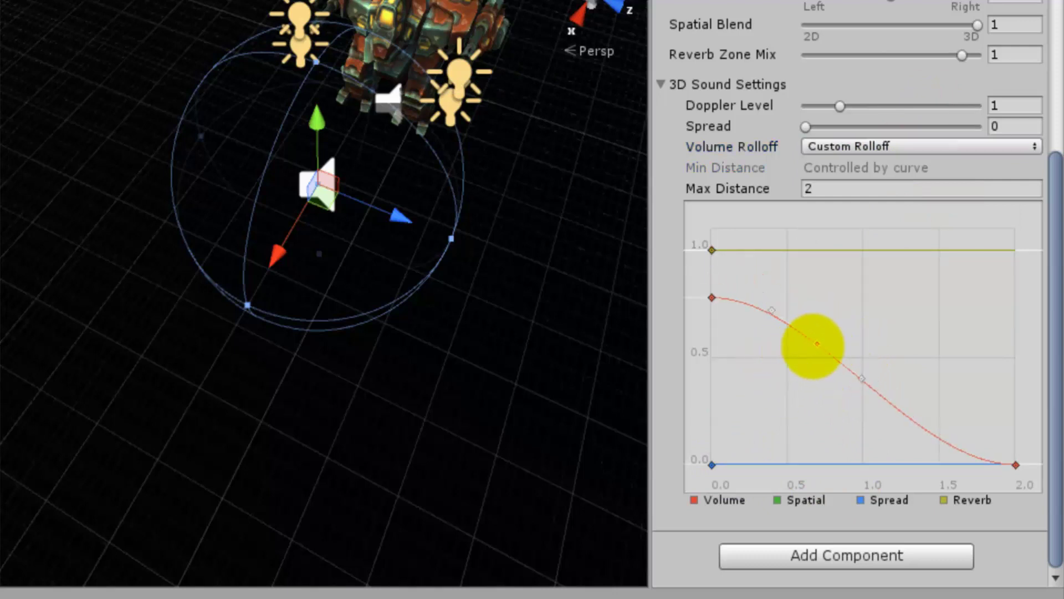
pyautogui.moveTo(817, 344); pyautogui.dragTo(755, 400)
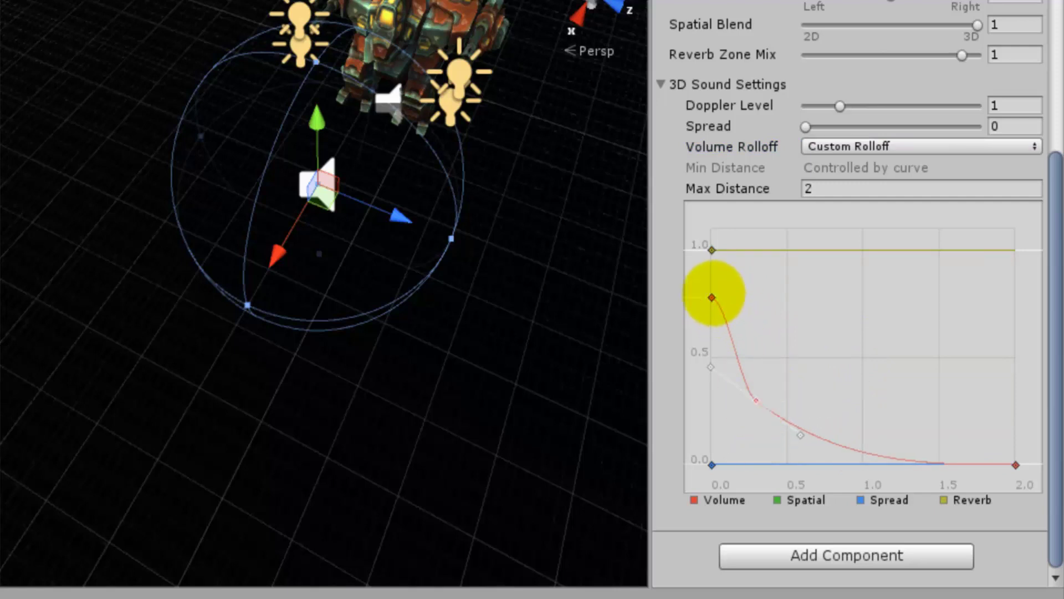
pyautogui.moveTo(711, 297); pyautogui.dragTo(712, 269)
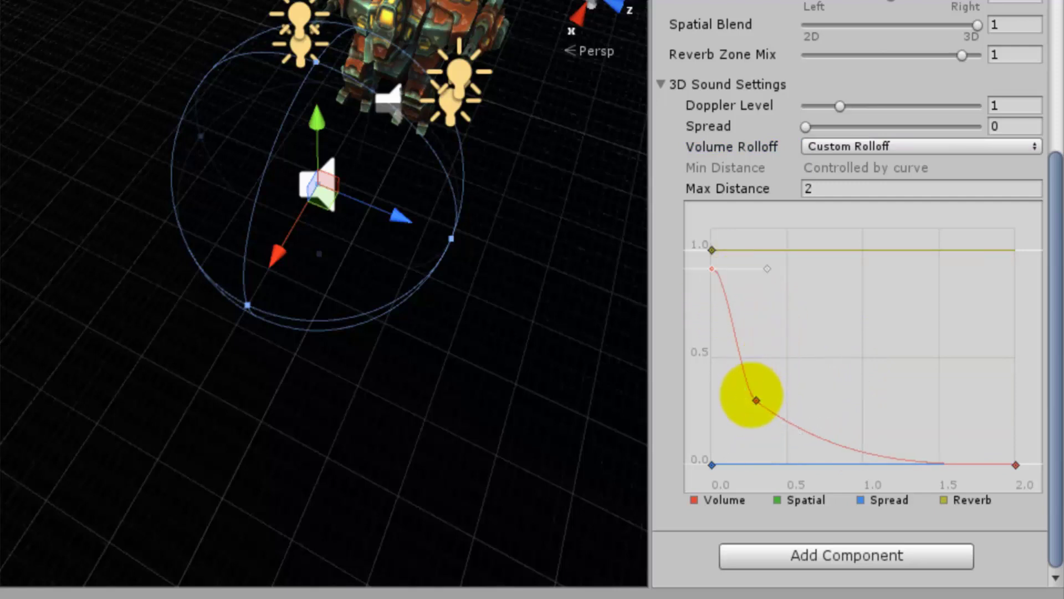
pyautogui.moveTo(755, 400)
pyautogui.mouseDown()
pyautogui.moveTo(724, 419)
pyautogui.moveTo(732, 395)
pyautogui.mouseUp()
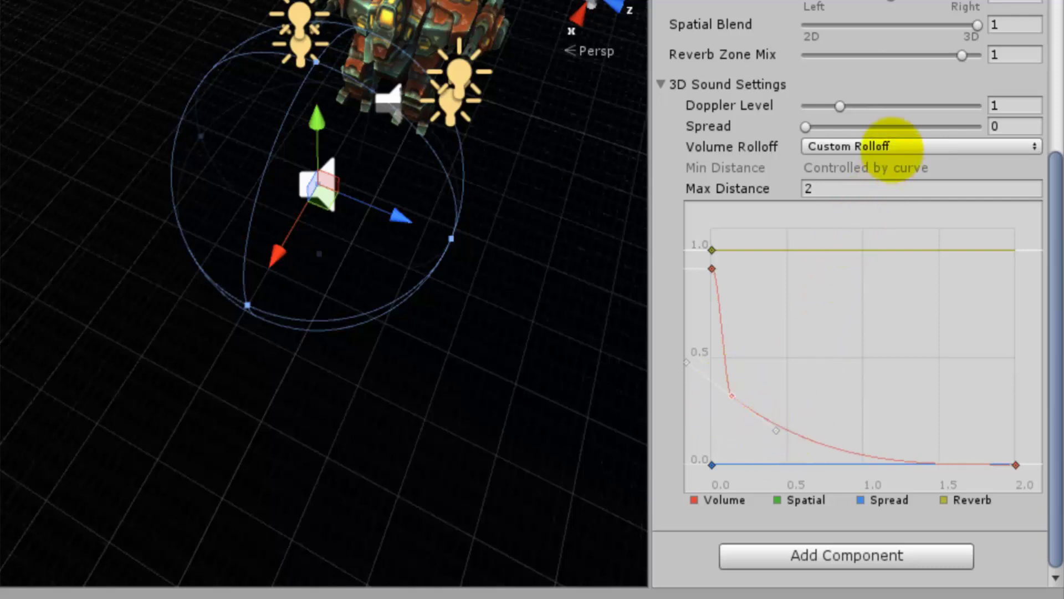
pyautogui.click(891, 146)
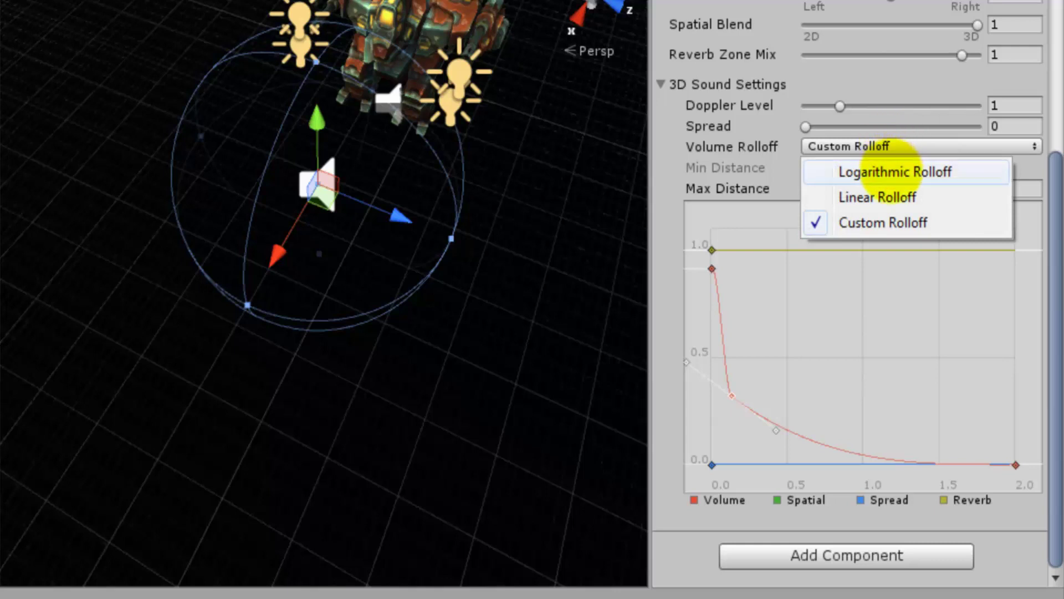
pyautogui.click(887, 170)
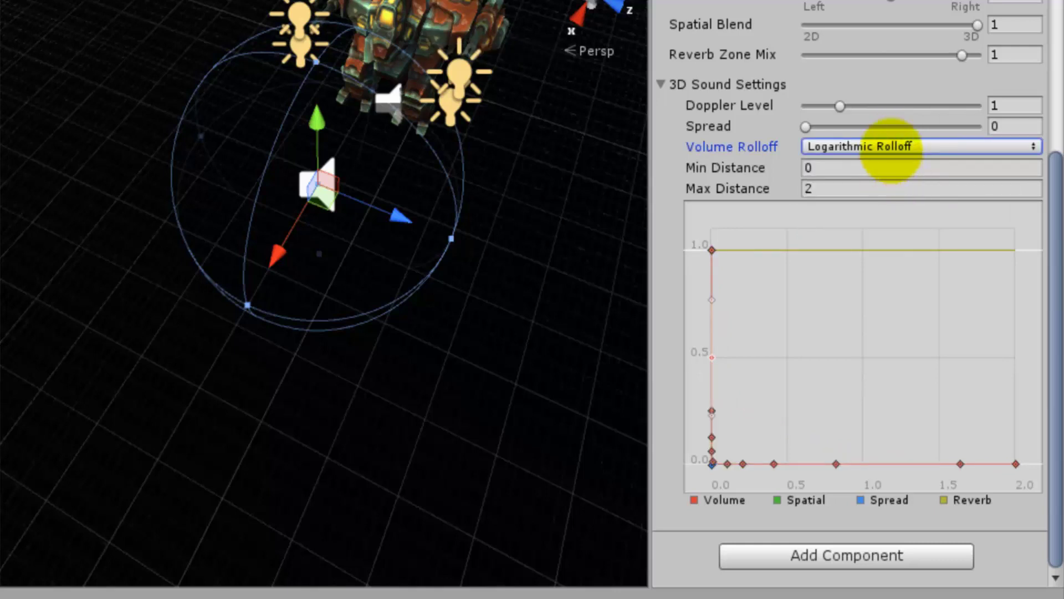
pyautogui.click(889, 147)
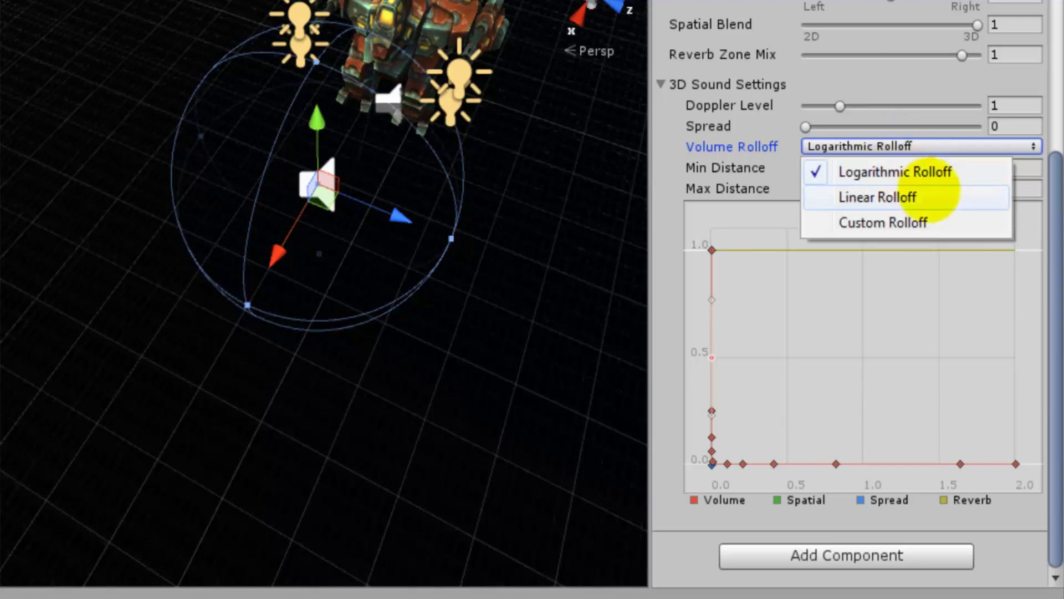
# Step: Switch to Linear Rolloff, set Max Distance to 200 and slide Spatial Blend to 2D (0)
pyautogui.click(926, 193)
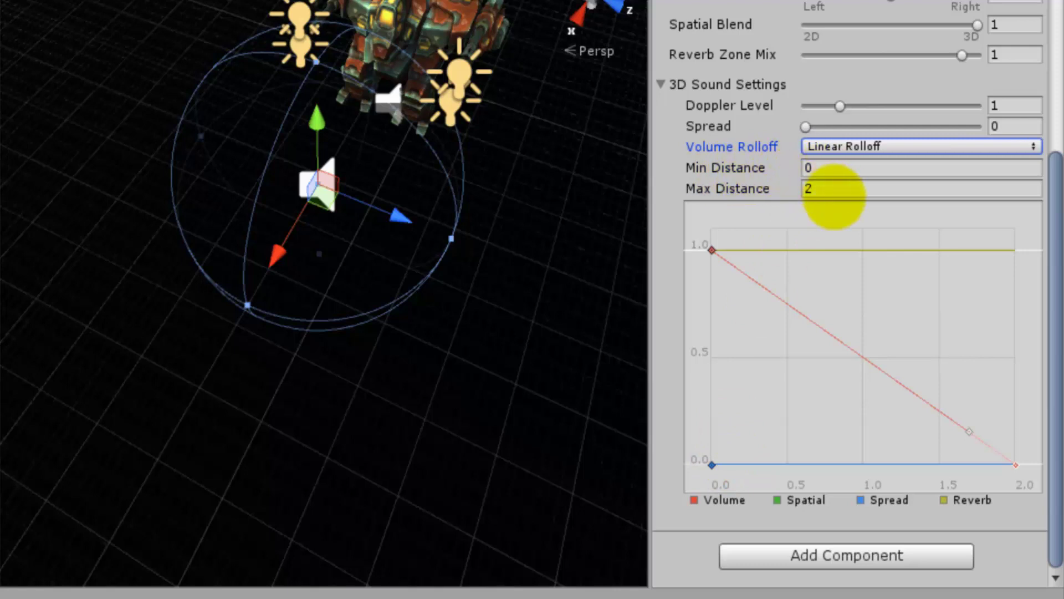
pyautogui.click(831, 191)
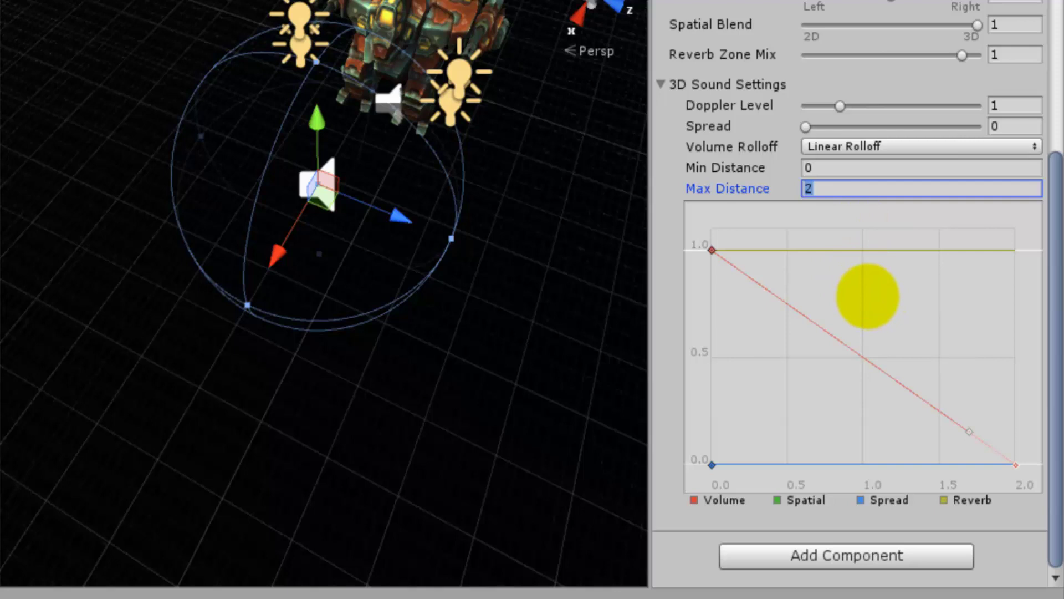
pyautogui.write('00')
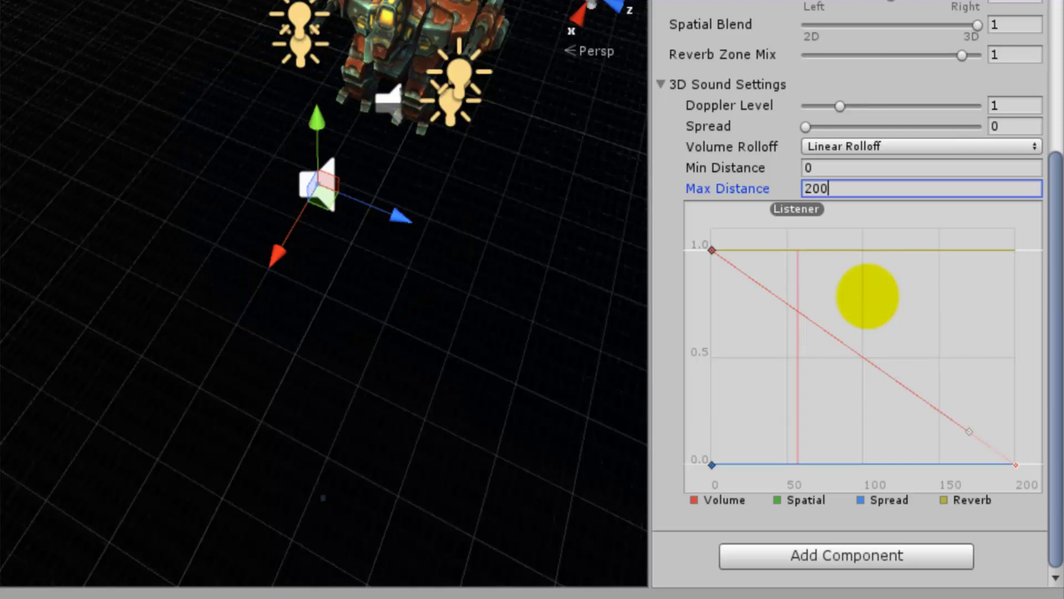
pyautogui.moveTo(977, 25); pyautogui.dragTo(791, 52)
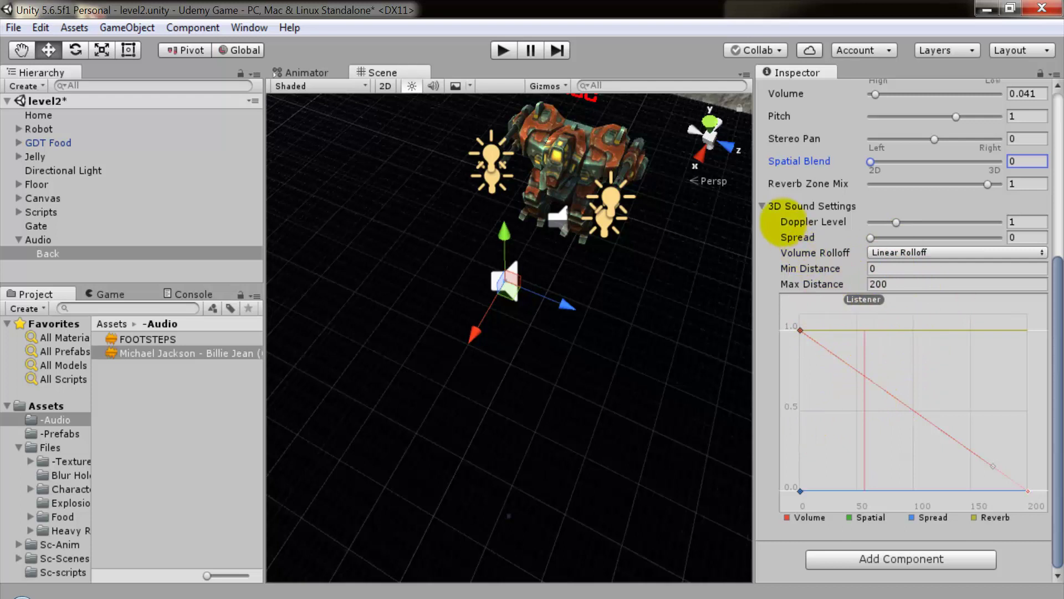
# Step: Collapse 3D Sound Settings and raise the music volume to 0.053
pyautogui.click(764, 206)
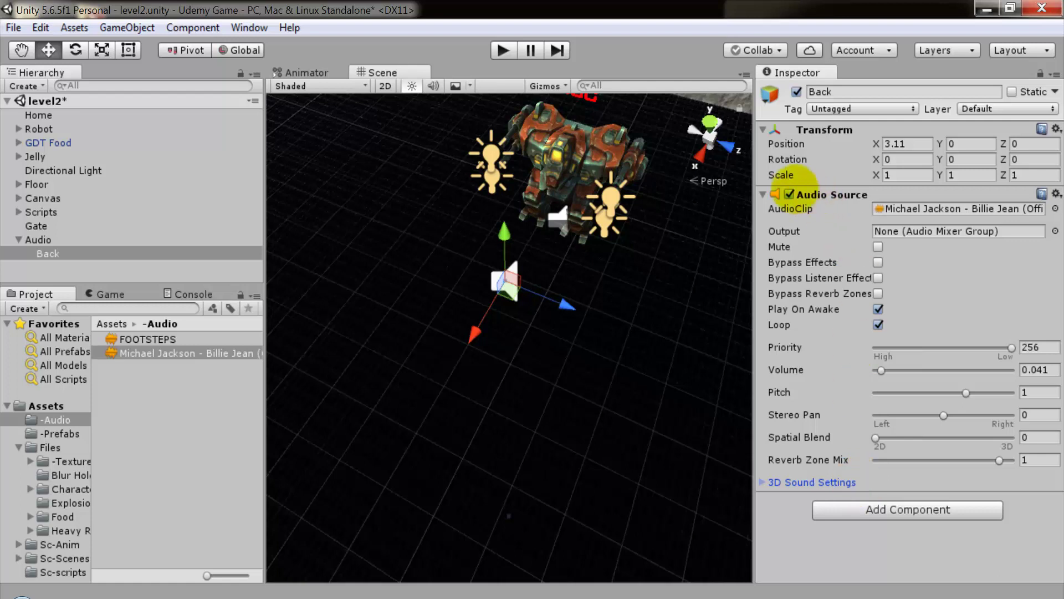
pyautogui.moveTo(881, 370); pyautogui.dragTo(907, 371)
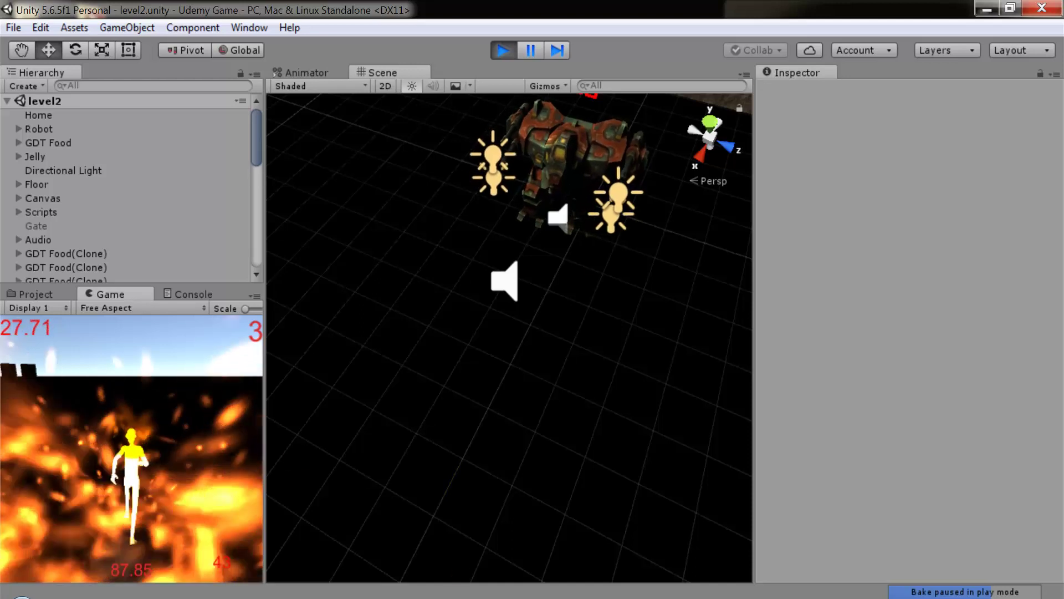
# Step: Bring up the pause menu, exit Play mode, then select In Game menu under Scripts in the Hierarchy
pyautogui.press('Escape')
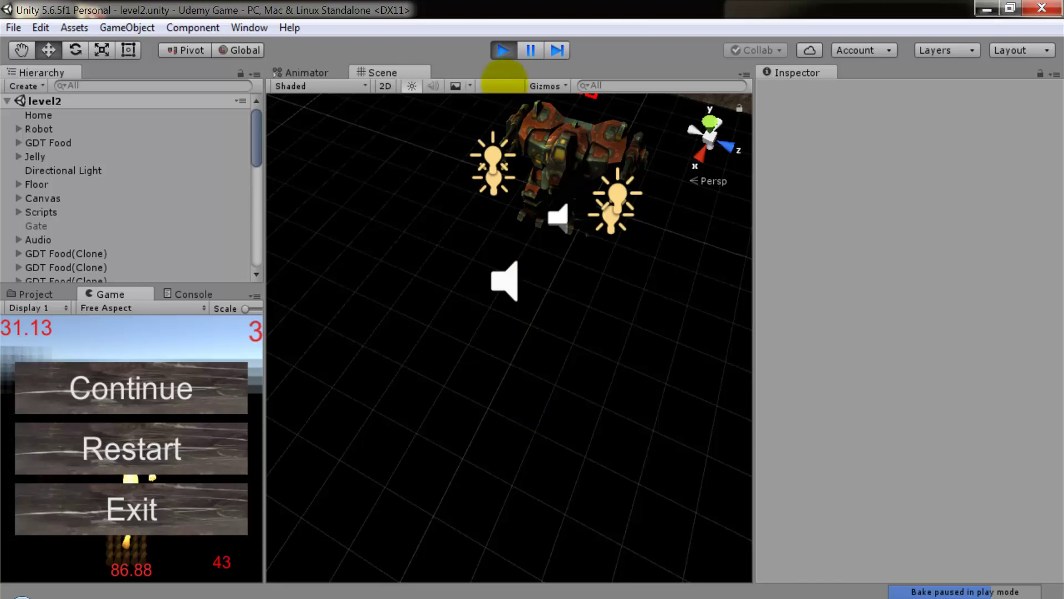
pyautogui.click(503, 50)
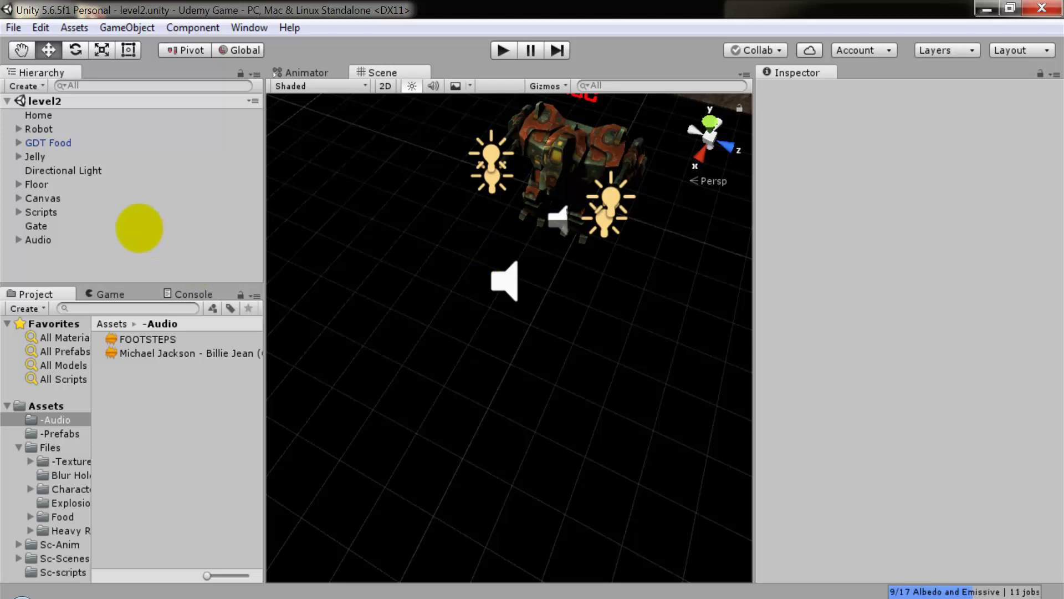
pyautogui.click(19, 212)
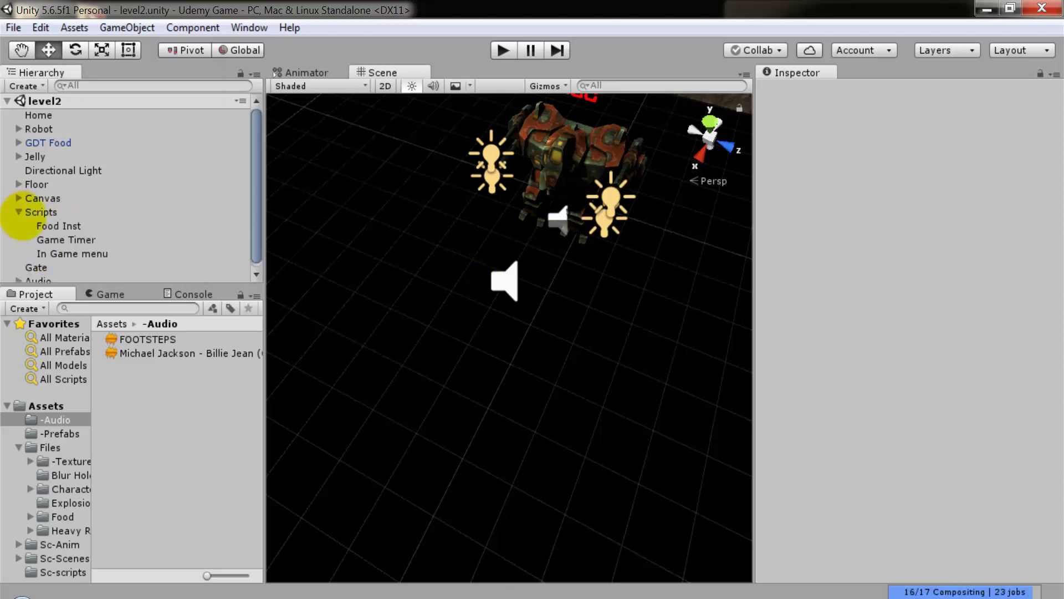
pyautogui.click(88, 253)
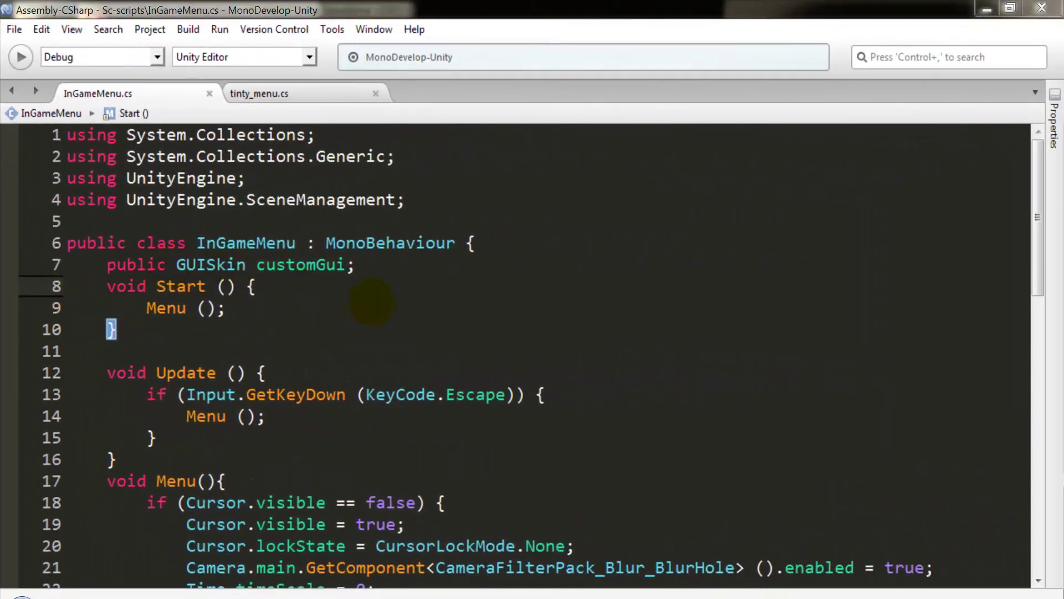
# Step: Declare a new field 'public AudioSource back;' below the customGui line
pyautogui.click(358, 269)
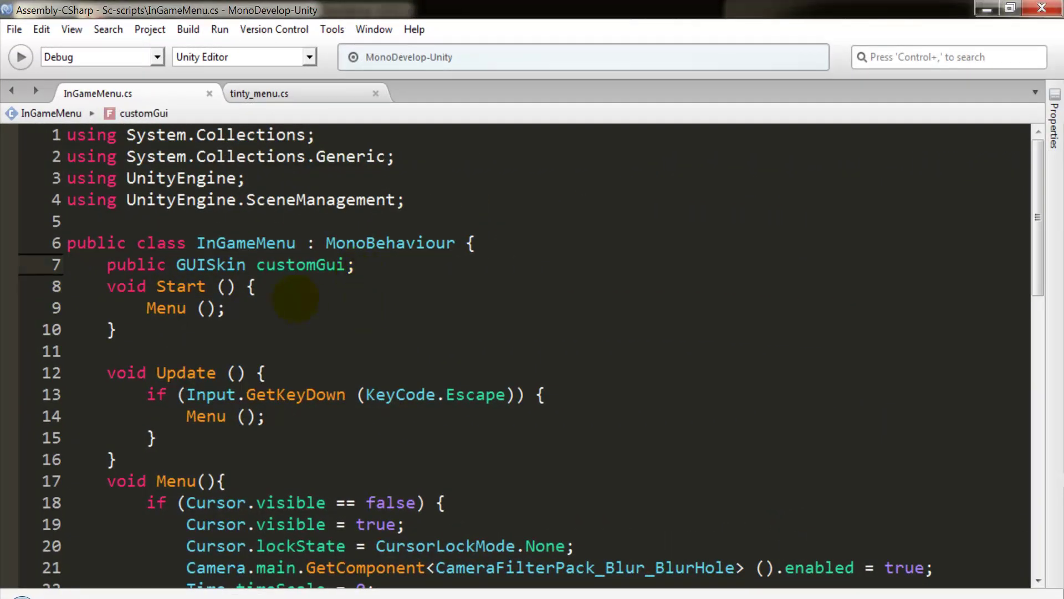
pyautogui.press('Return')
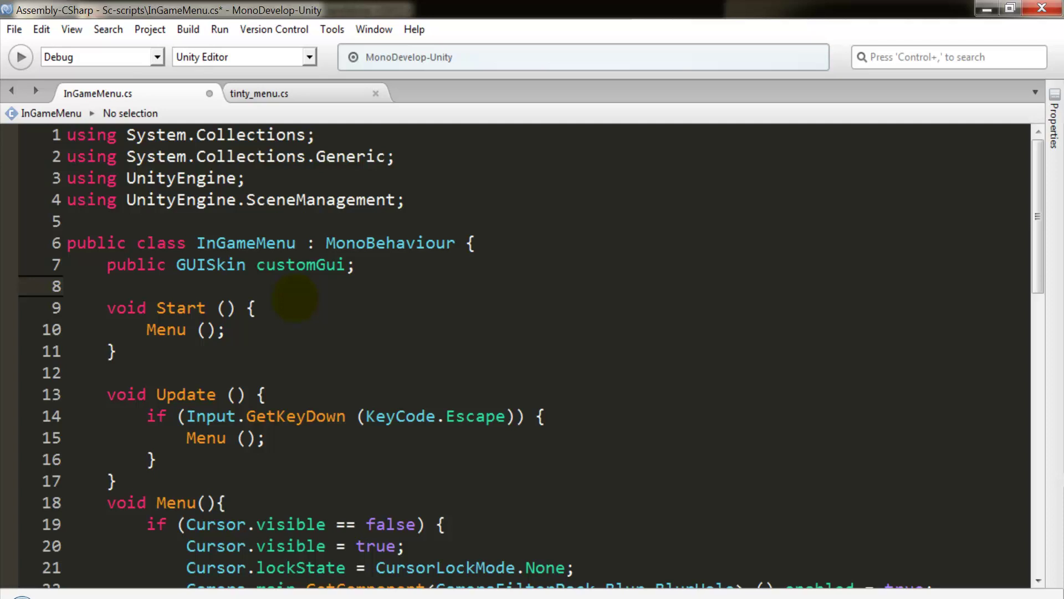
pyautogui.write('prb')
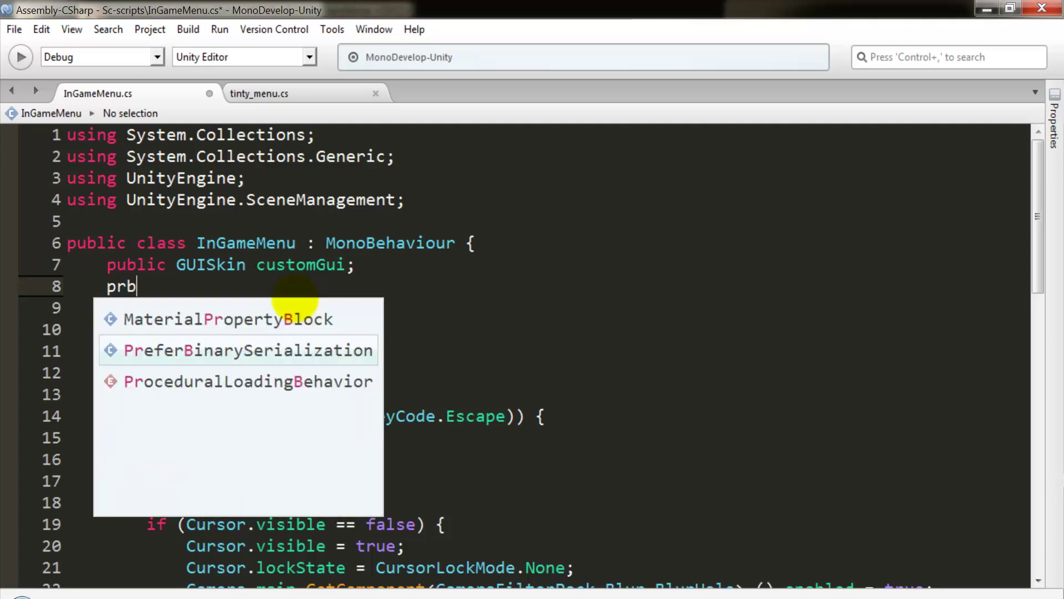
pyautogui.press('BackSpace')
pyautogui.write('ublic ')
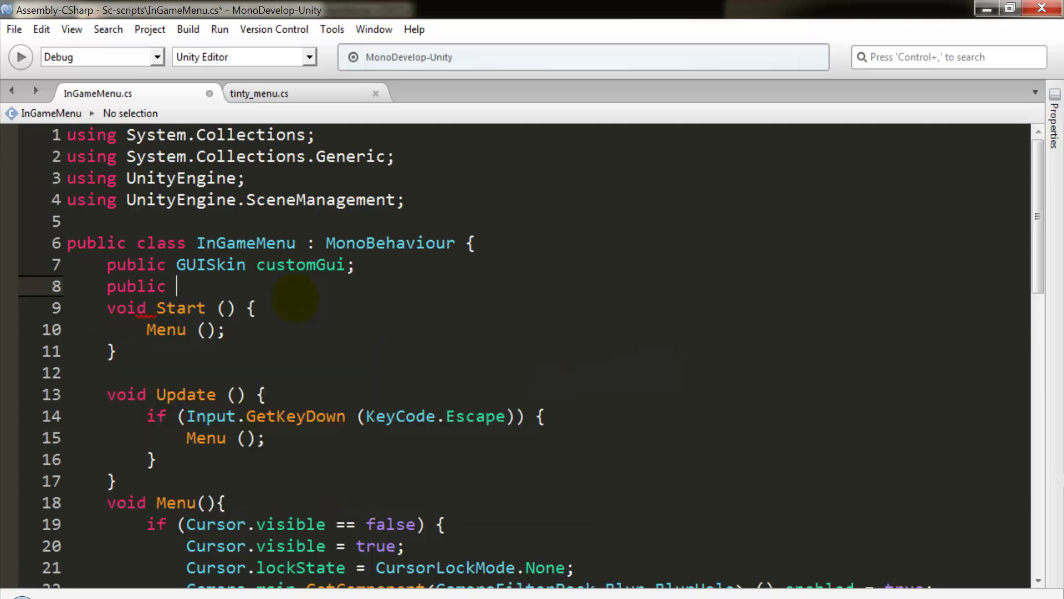
pyautogui.write('AudioSource bac')
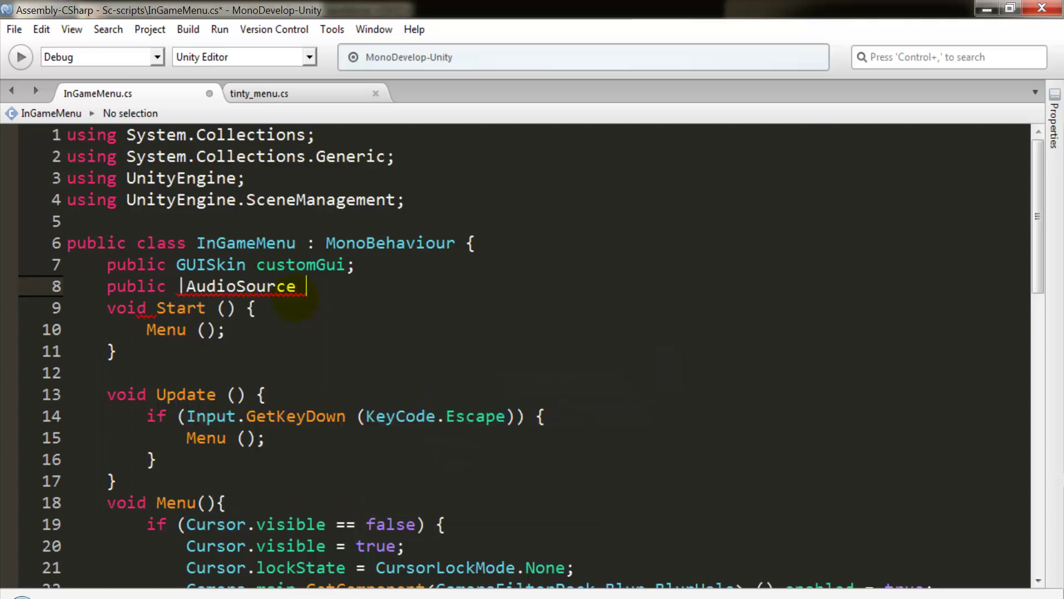
pyautogui.write('k;')
# Step: Add back.Pause(); at the top of the menu-opening if branch in Menu()
pyautogui.click(276, 415)
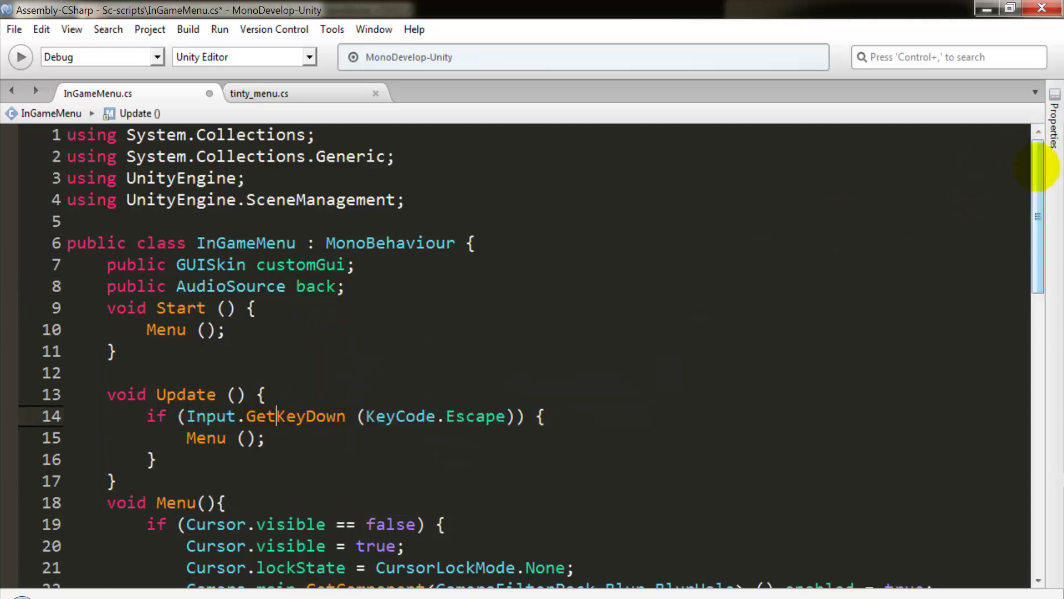
pyautogui.moveTo(1041, 166); pyautogui.dragTo(1042, 256)
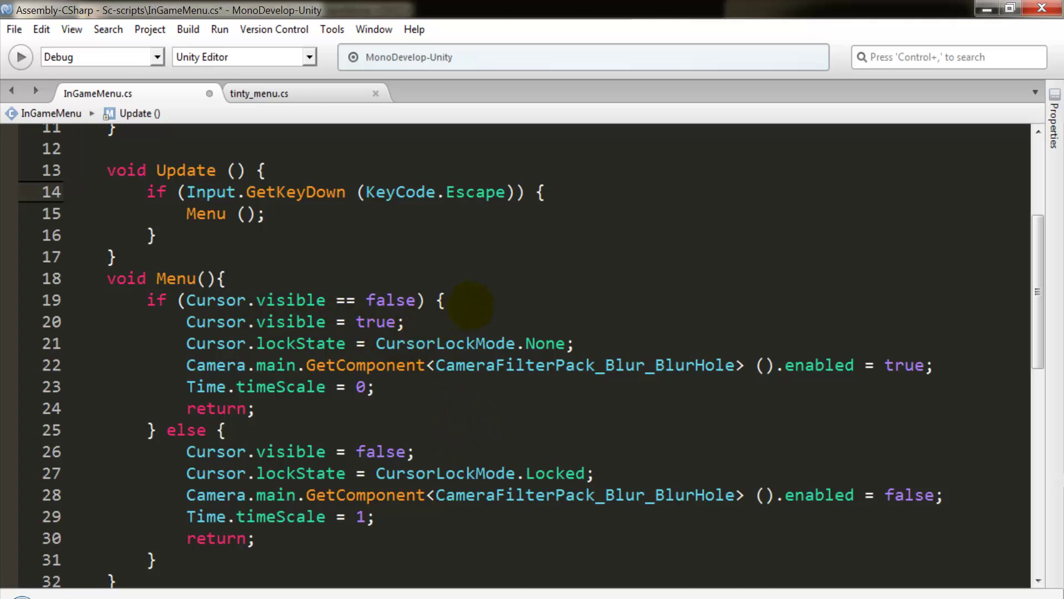
pyautogui.click(470, 302)
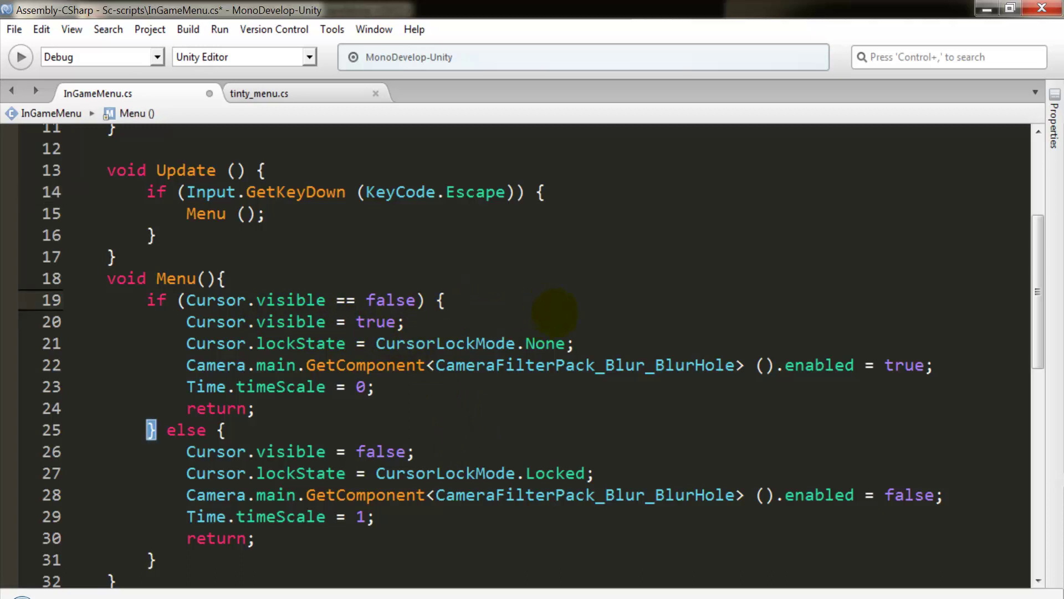
pyautogui.press('Return')
pyautogui.write('bac')
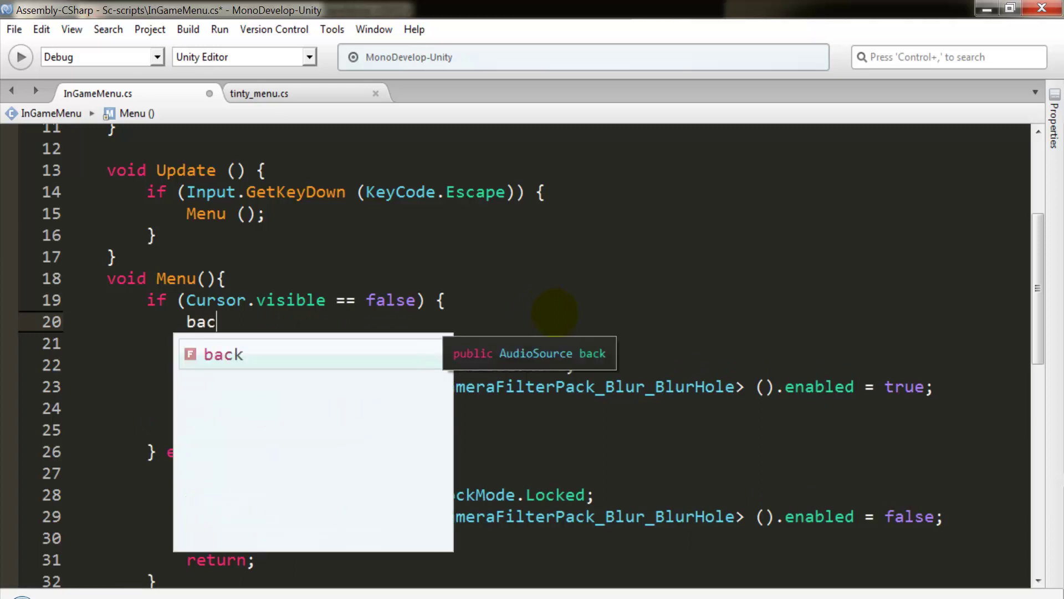
pyautogui.write('k.')
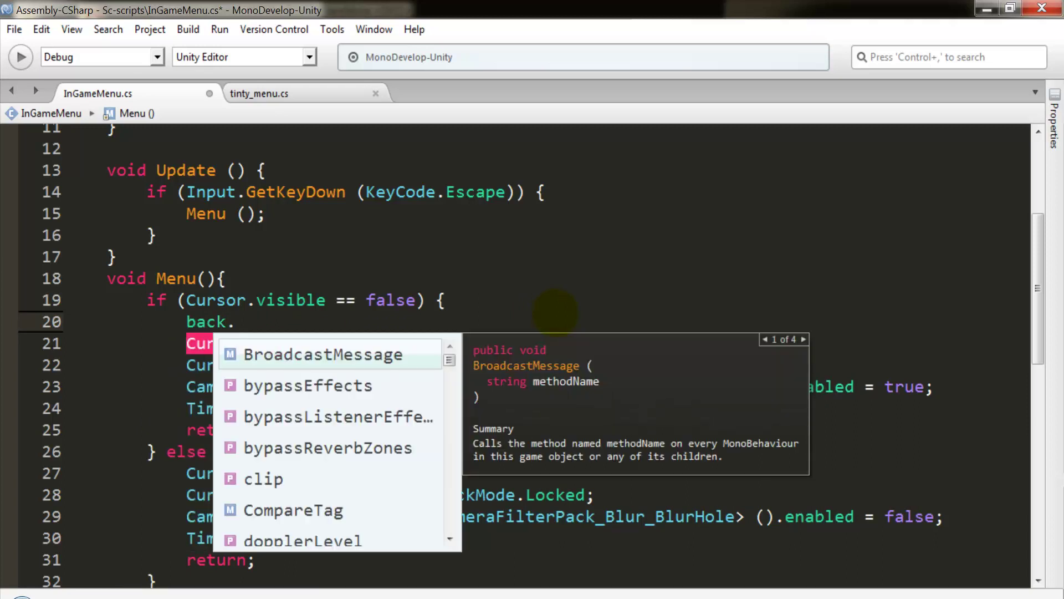
pyautogui.write('pa')
pyautogui.press('Down')
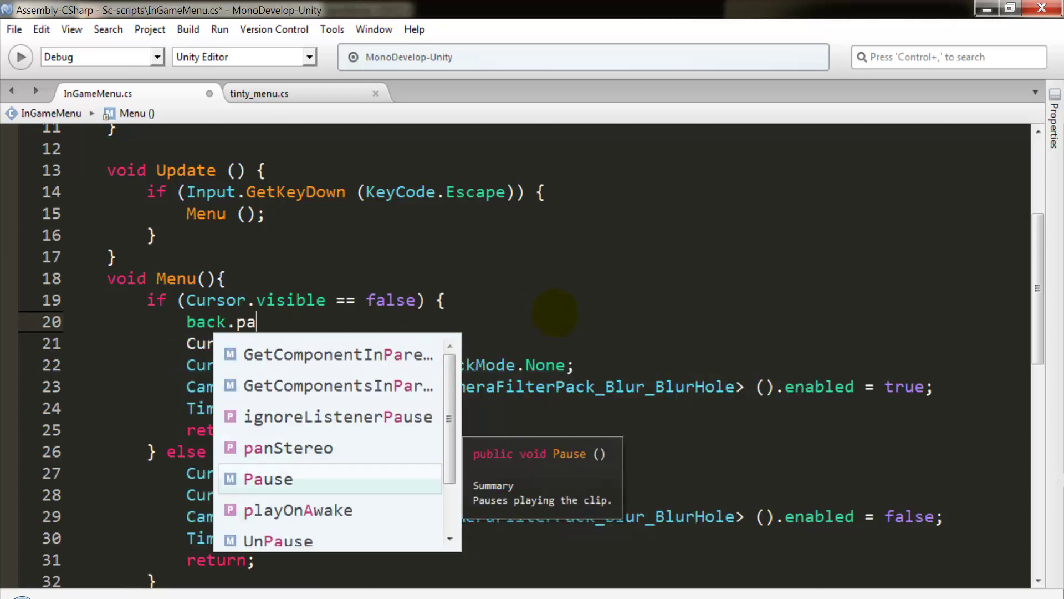
pyautogui.press('Return')
pyautogui.write('()')
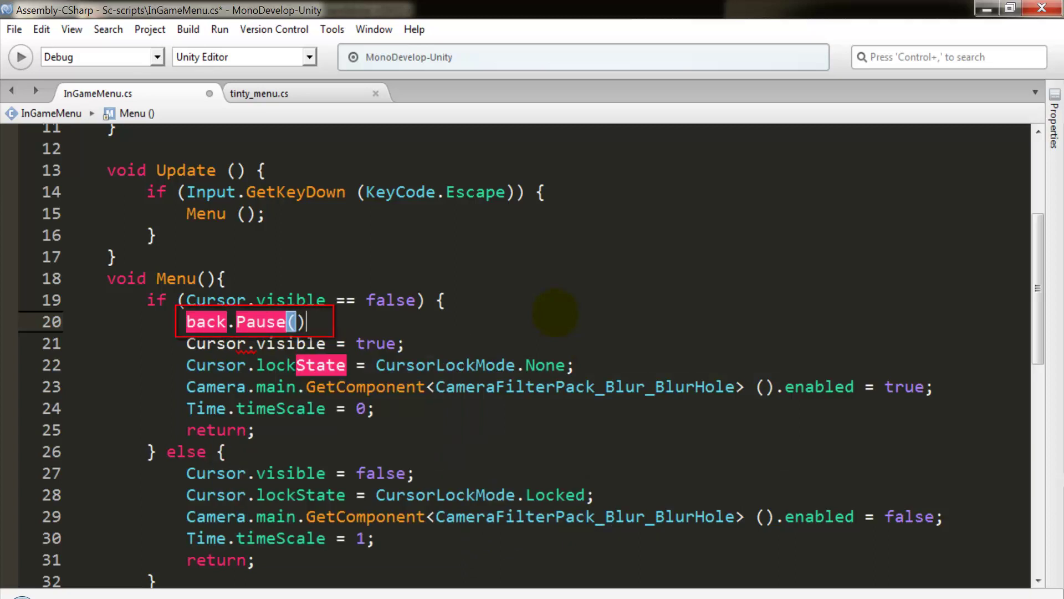
pyautogui.write(';')
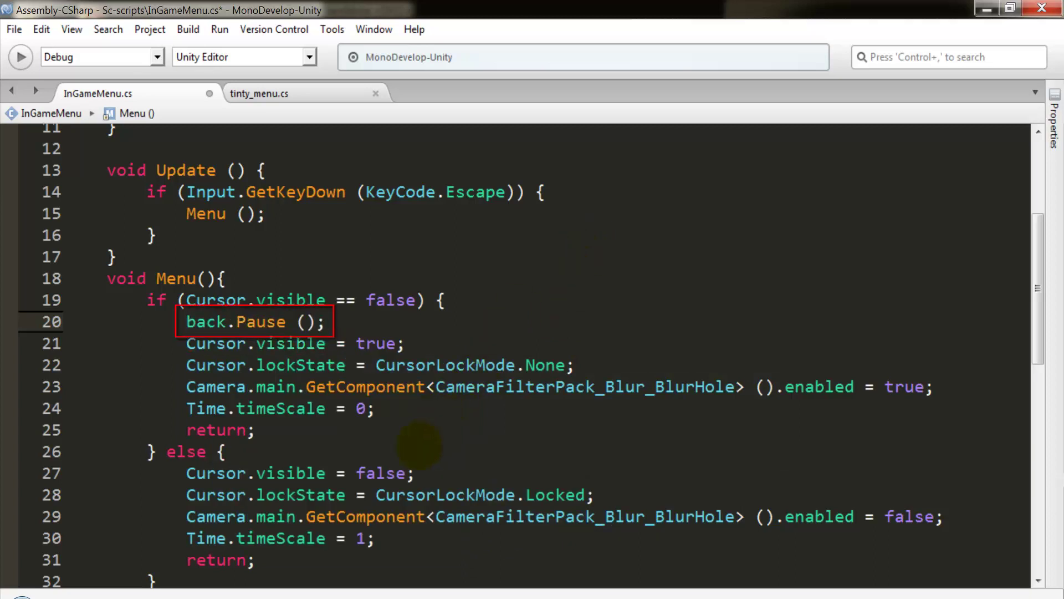
# Step: Add the Play call for back at the top of the else branch
pyautogui.click(275, 472)
pyautogui.press('Up')
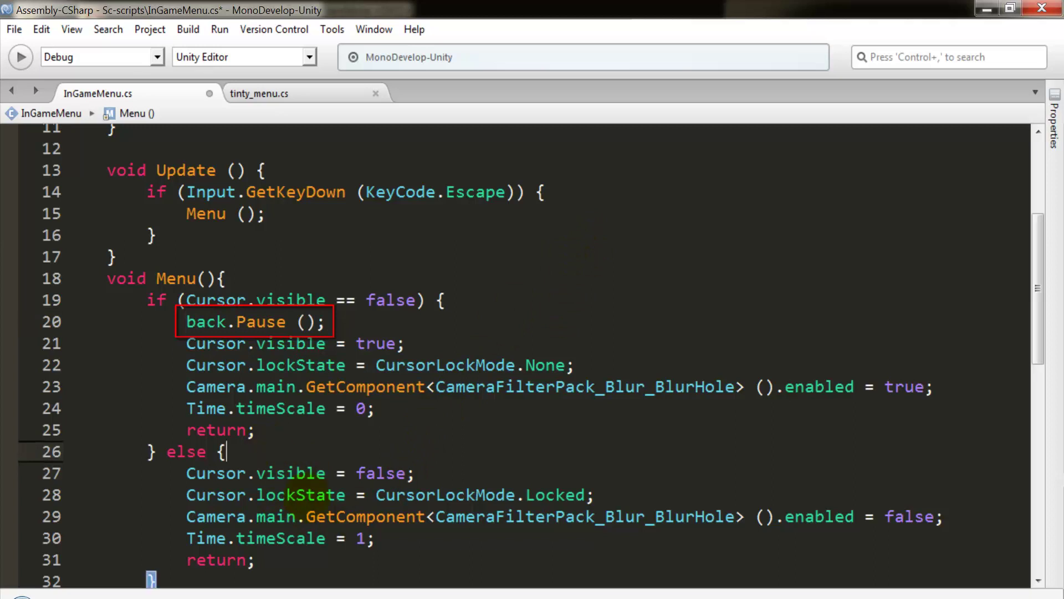
pyautogui.press('Return')
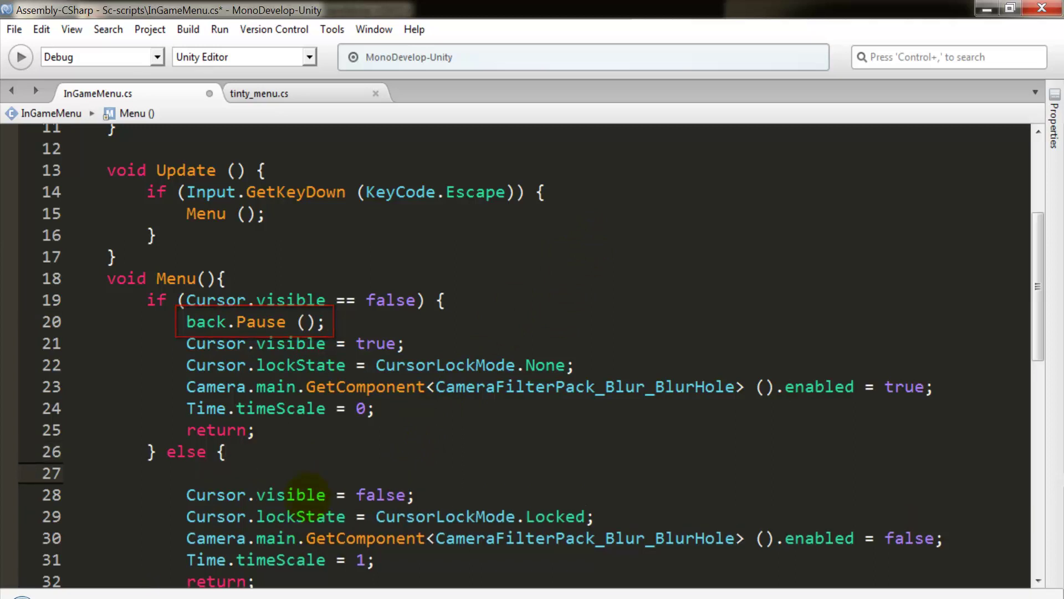
pyautogui.write('bac')
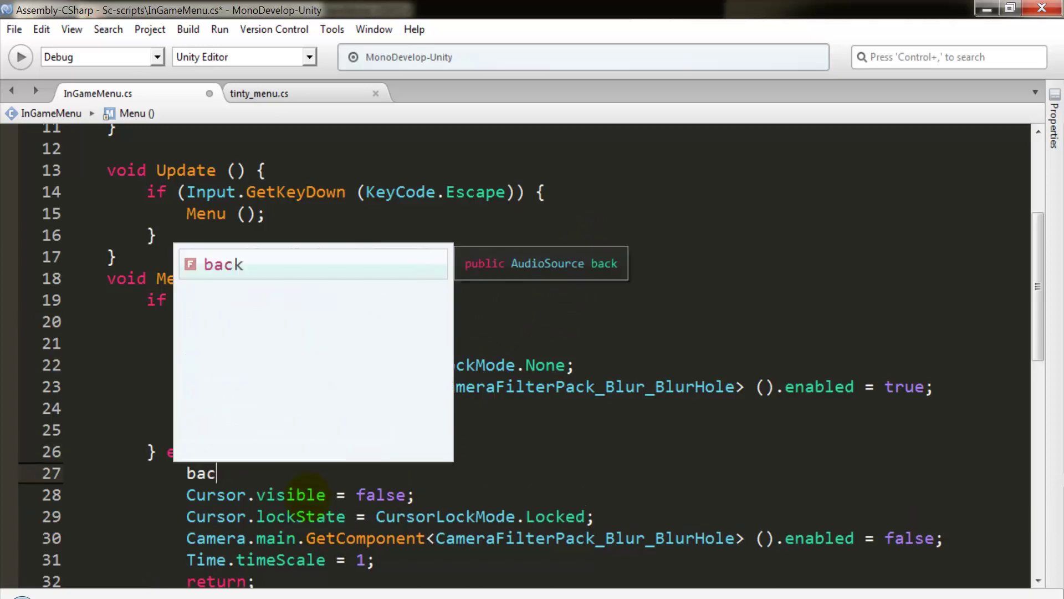
pyautogui.write('k.pla')
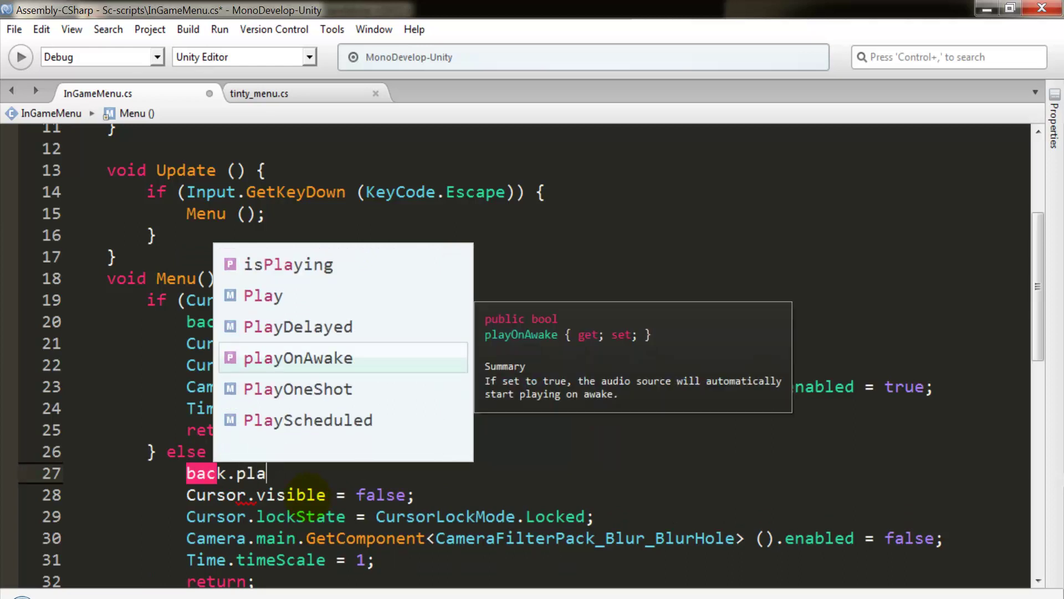
pyautogui.write('y(')
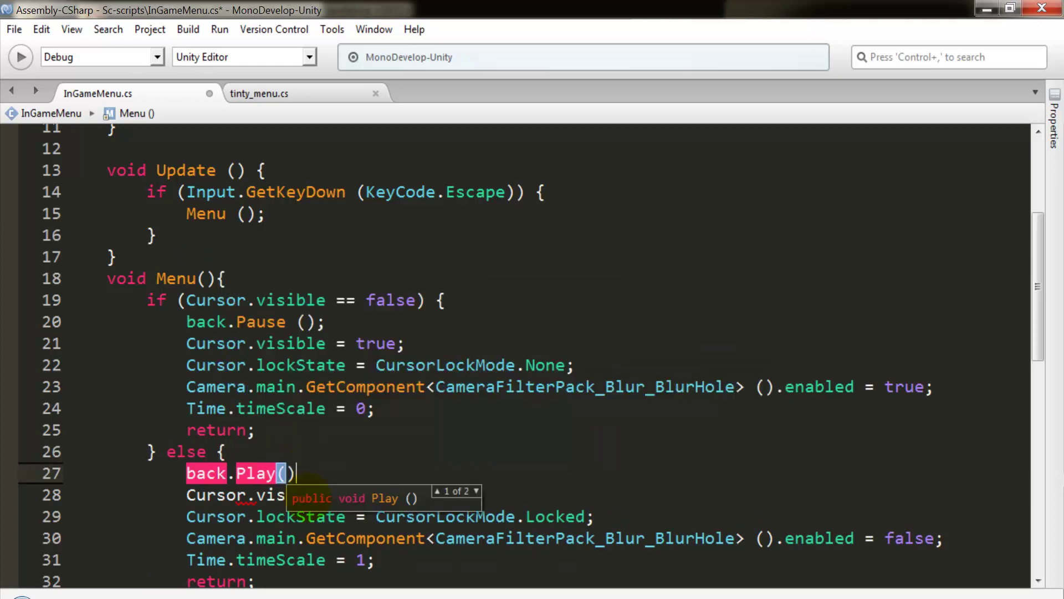
pyautogui.write(';')
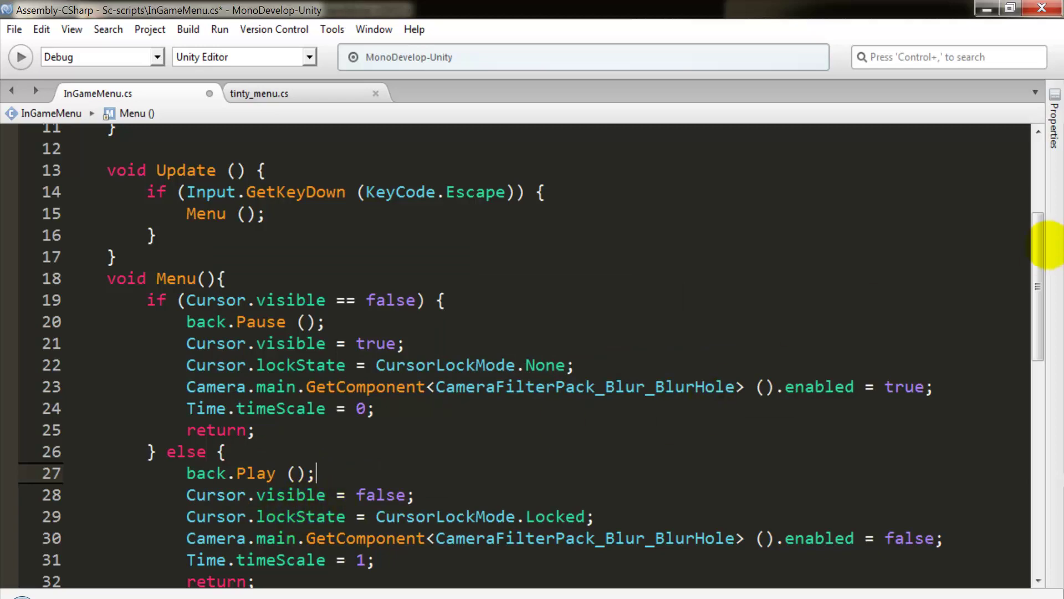
pyautogui.moveTo(1040, 256); pyautogui.dragTo(1048, 166)
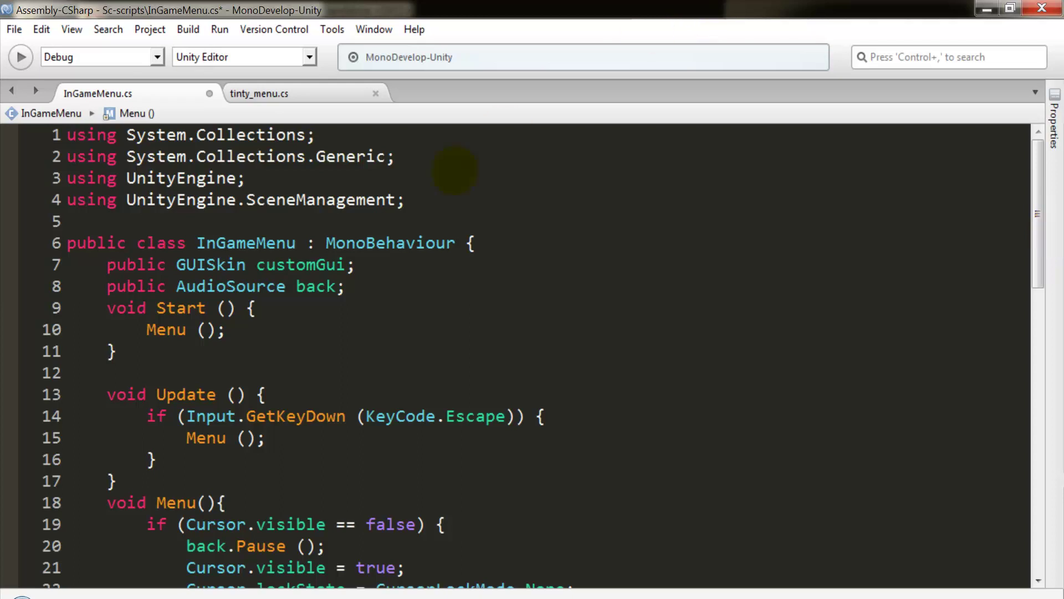
# Step: Rename the field to backMusic and change the calls on lines 20 and 27 to backMusic.Pause() and backMusic.Play()
pyautogui.click(335, 286)
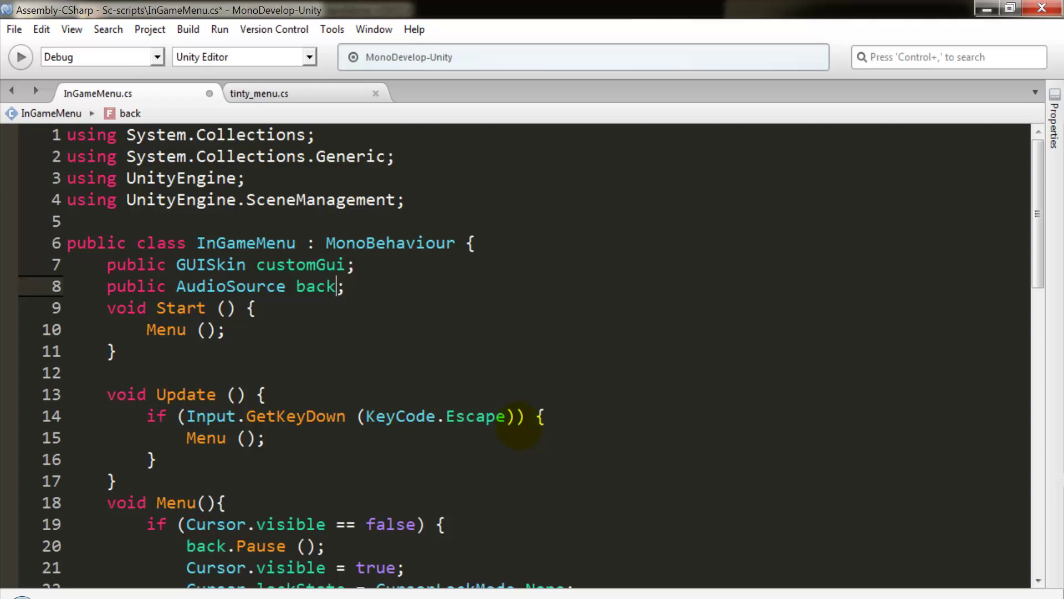
pyautogui.write('Music')
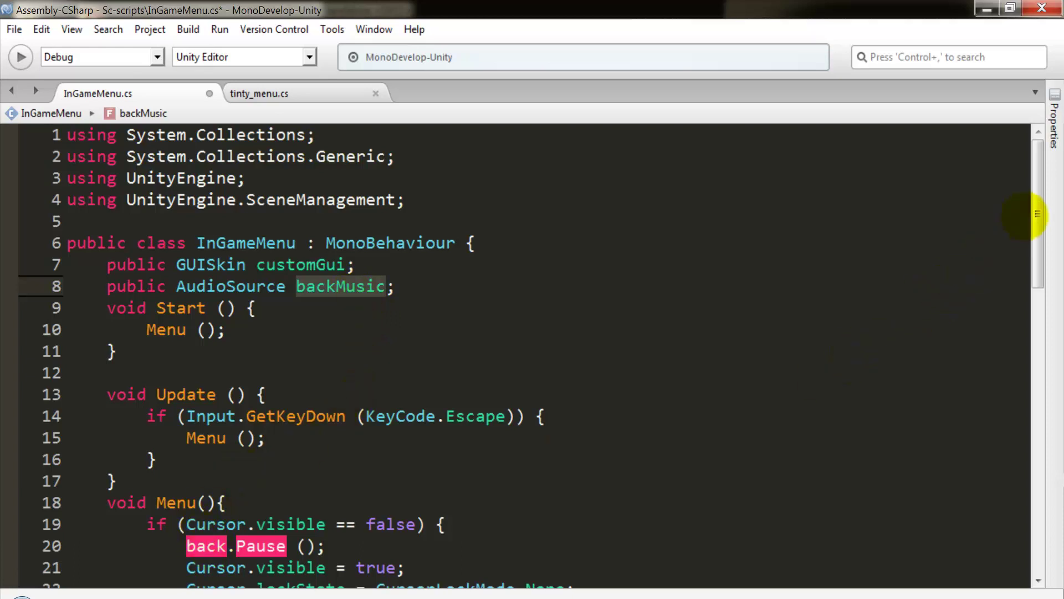
pyautogui.moveTo(1038, 221); pyautogui.dragTo(1038, 295)
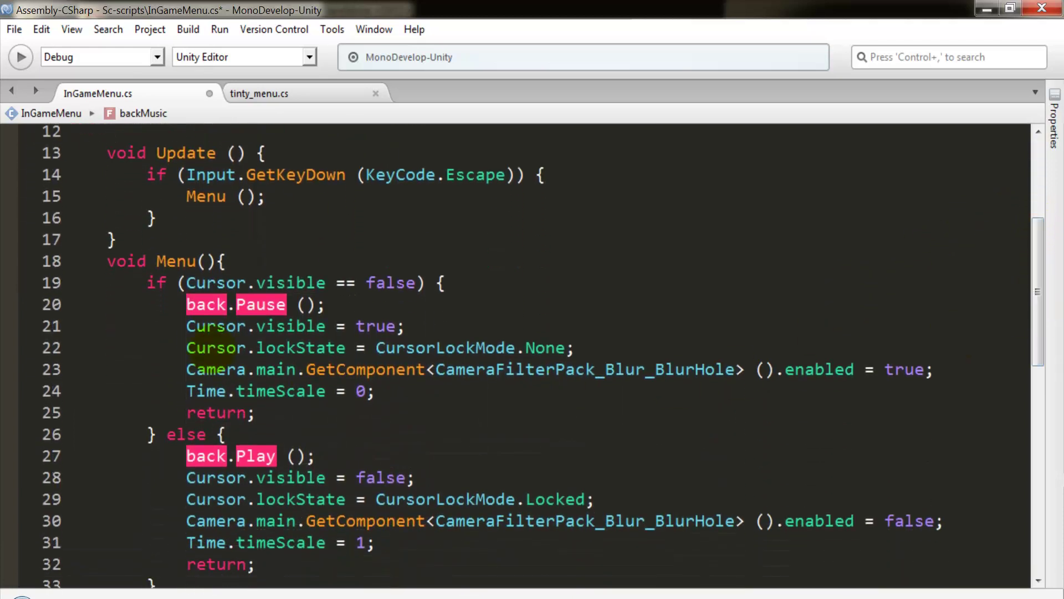
pyautogui.click(202, 304)
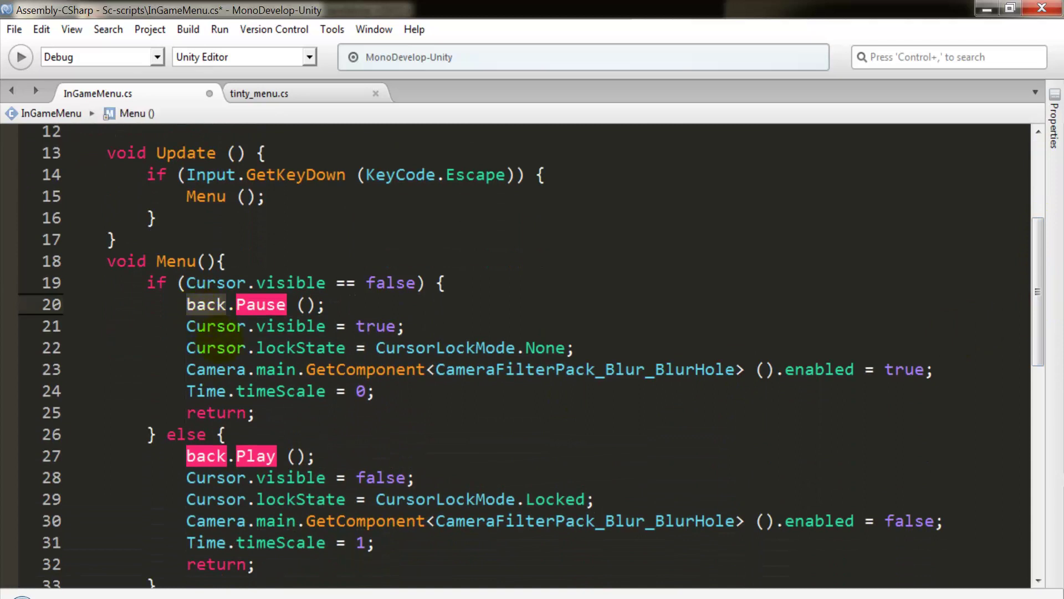
pyautogui.write('Music')
pyautogui.click(214, 452)
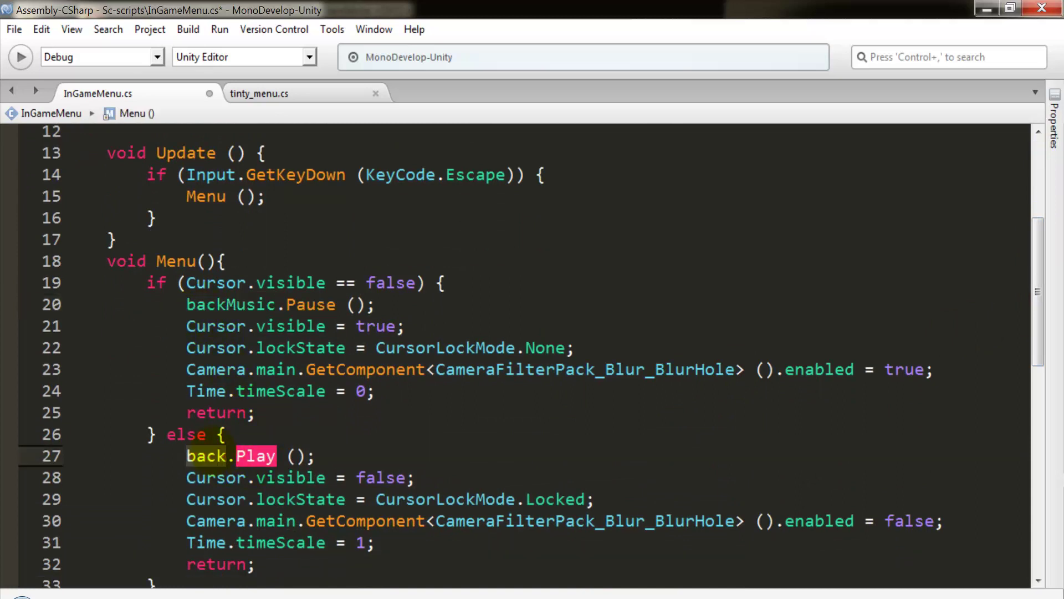
pyautogui.write('Music')
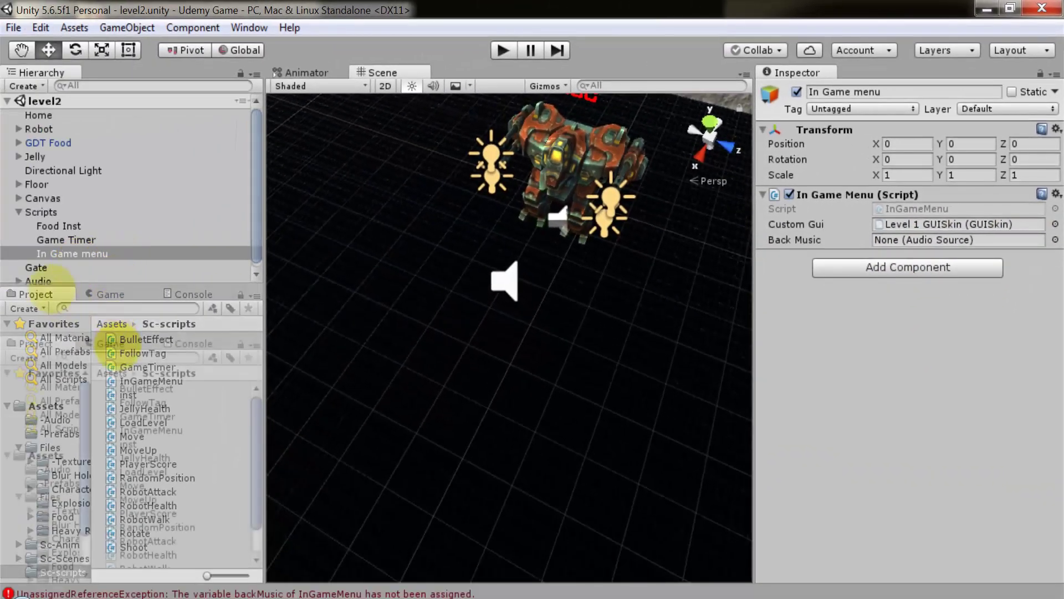
# Step: Assign Audio > Back to the In Game menu script's Back Music slot, then show and enlarge the Game view
pyautogui.click(50, 281)
pyautogui.click(18, 281)
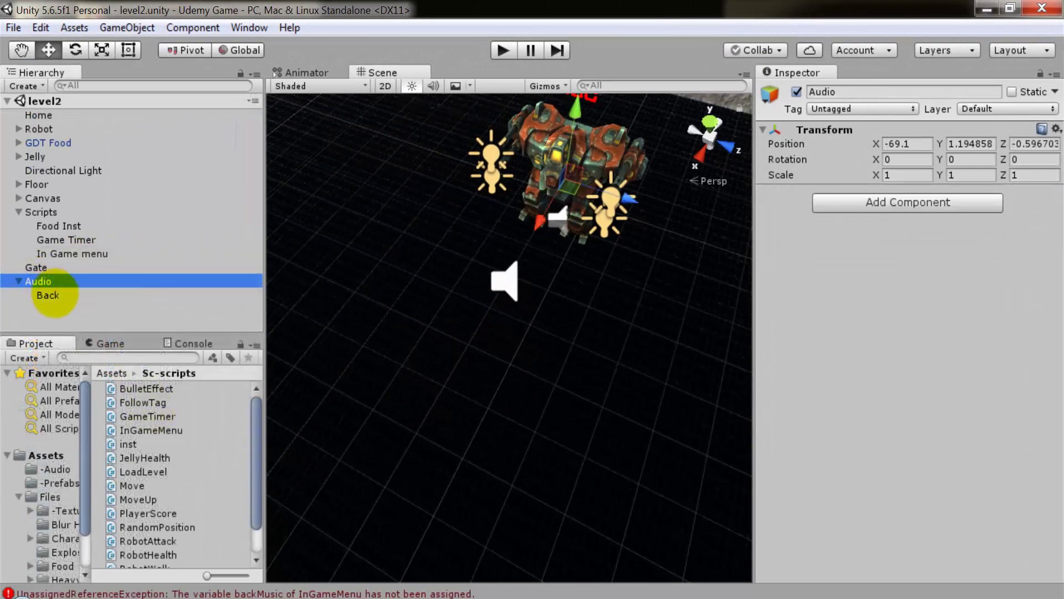
pyautogui.click(66, 253)
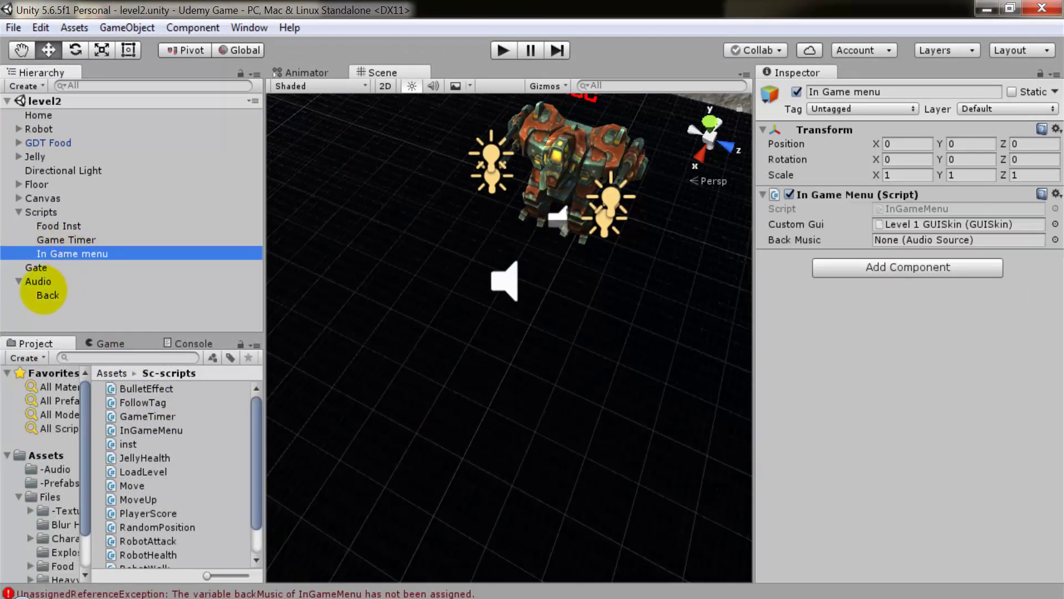
pyautogui.moveTo(44, 292); pyautogui.dragTo(928, 242)
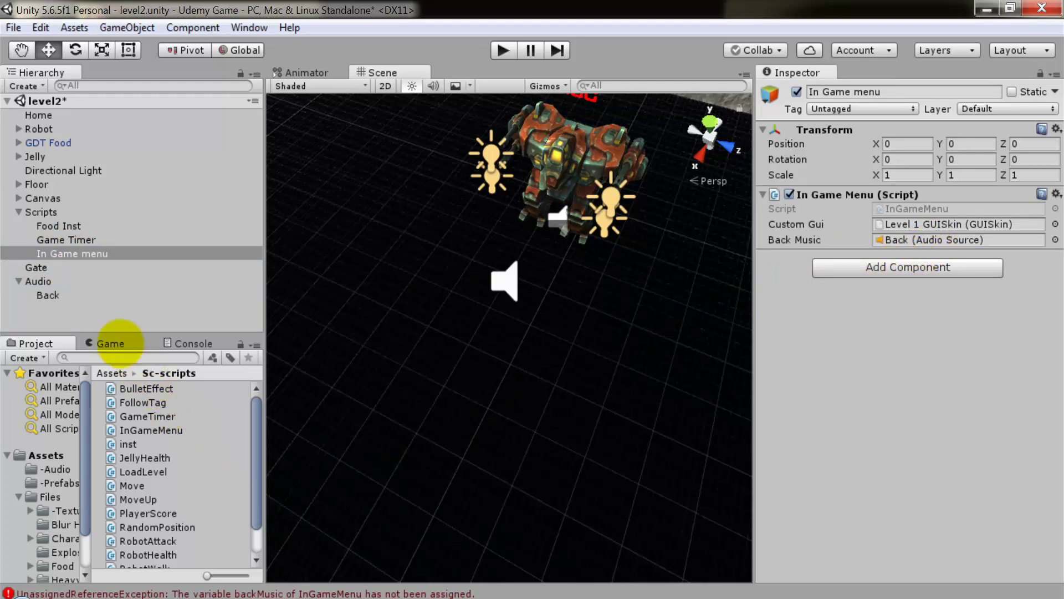
pyautogui.click(118, 343)
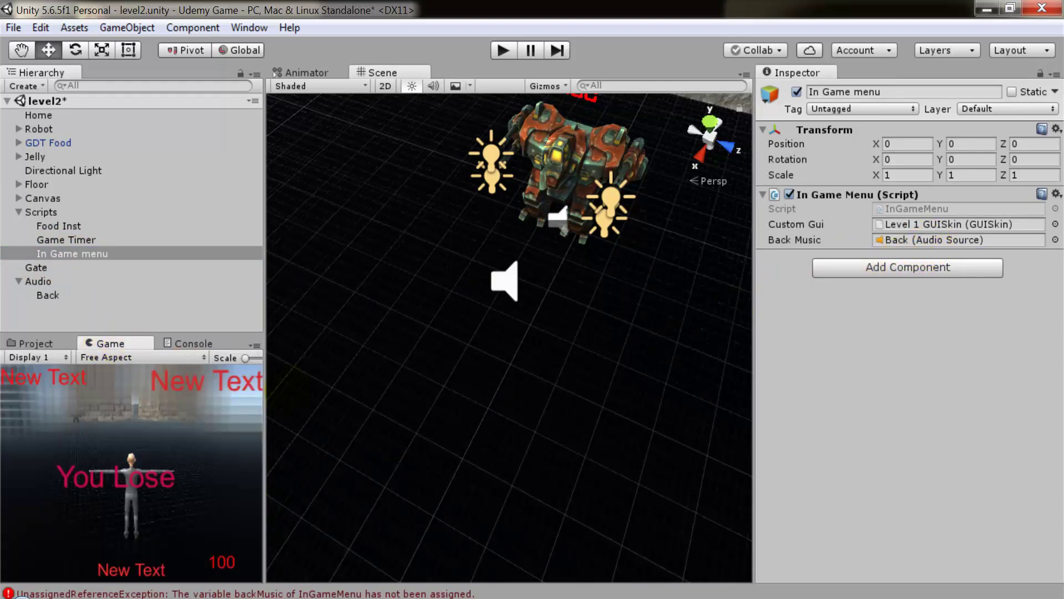
pyautogui.moveTo(266, 388); pyautogui.dragTo(498, 388)
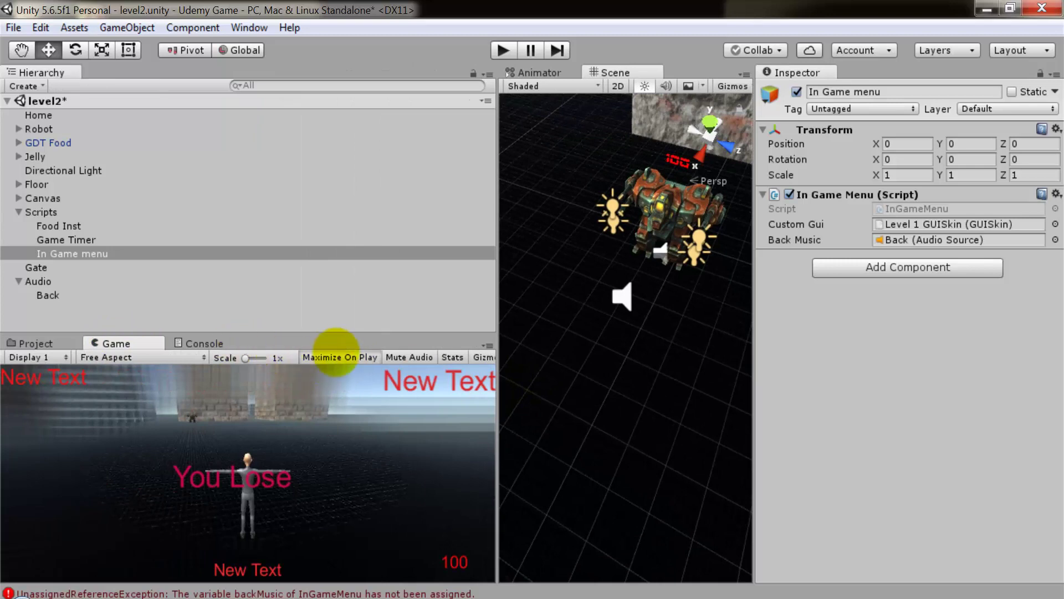
# Step: Play the game, walk forward, pause with Escape, Continue, then pause again to check the music
pyautogui.click(501, 50)
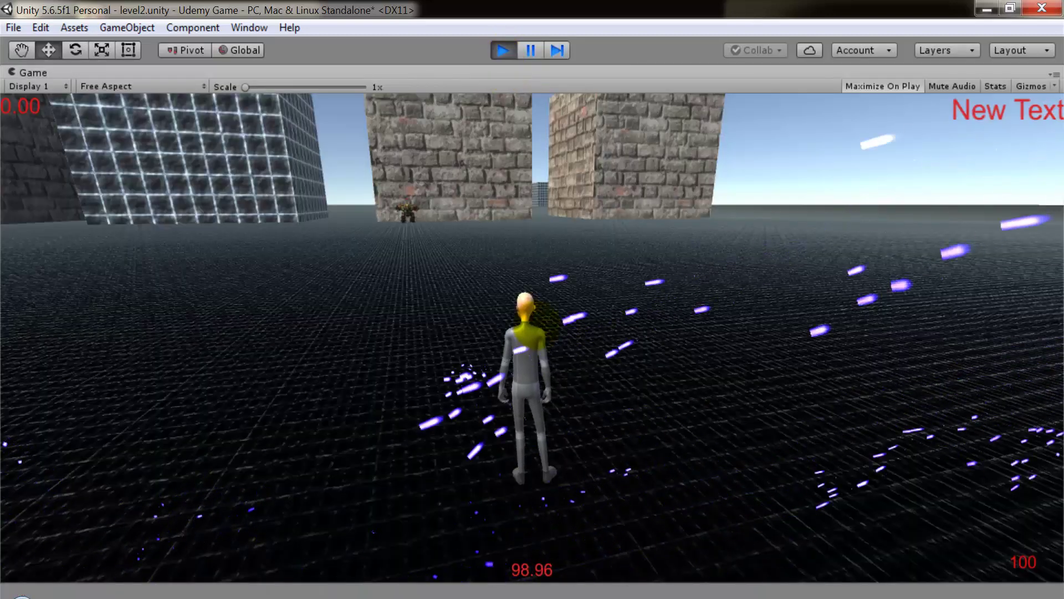
pyautogui.press('w')
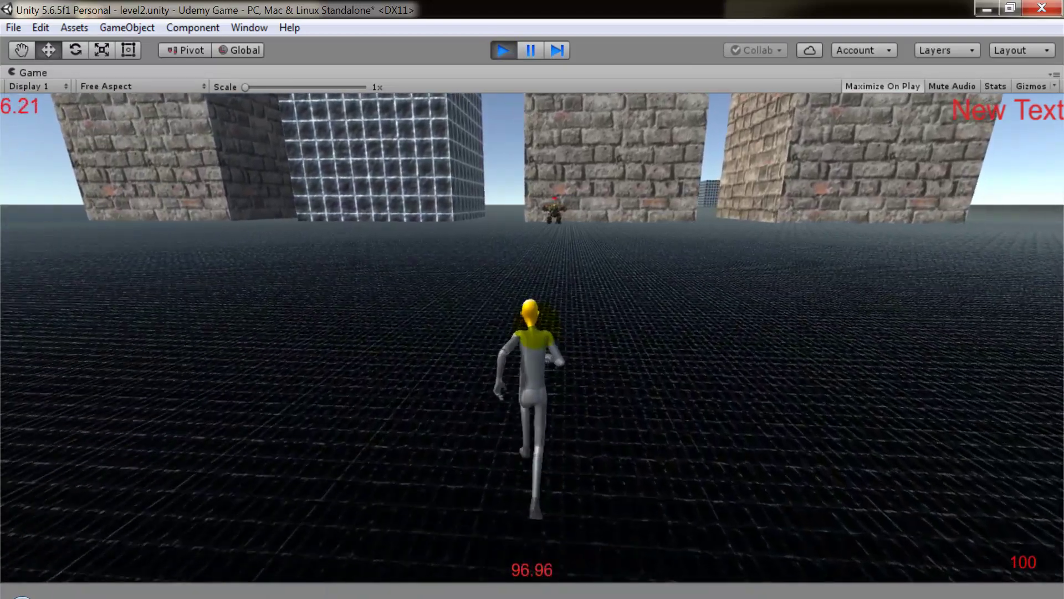
pyautogui.press('Escape')
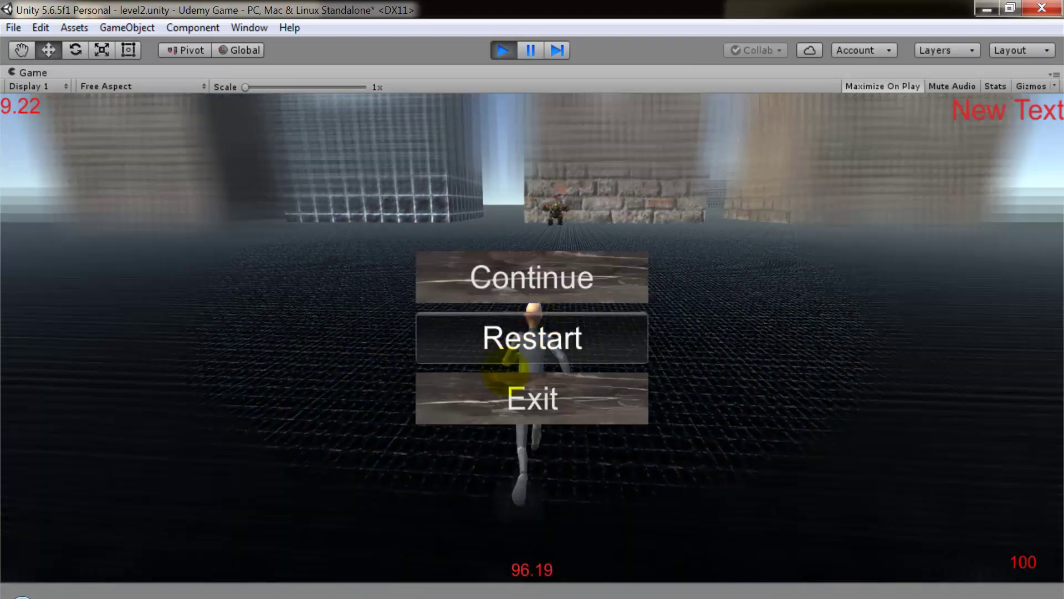
pyautogui.click(532, 285)
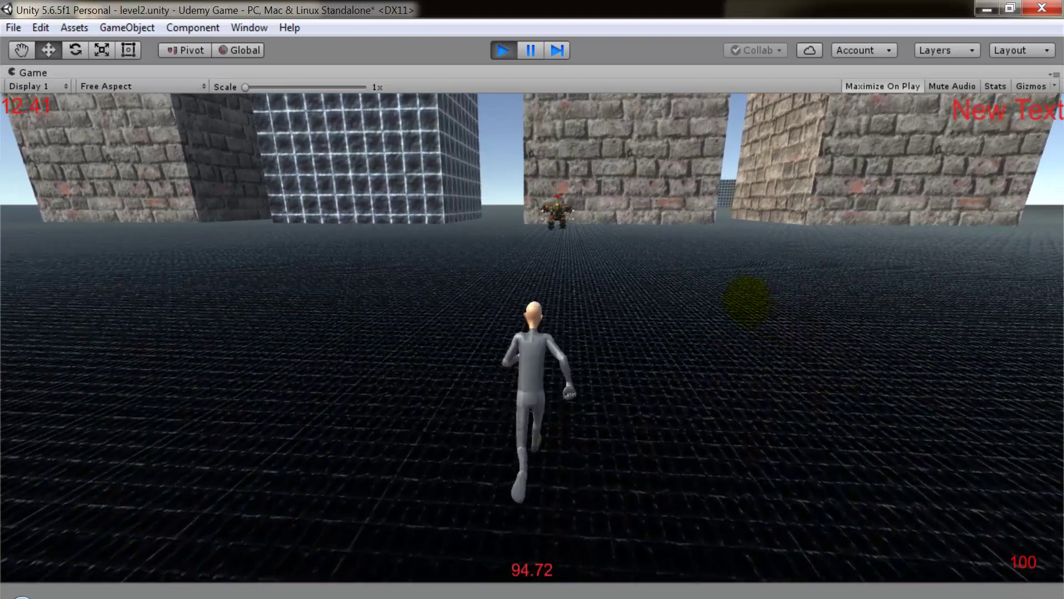
pyautogui.press('Escape')
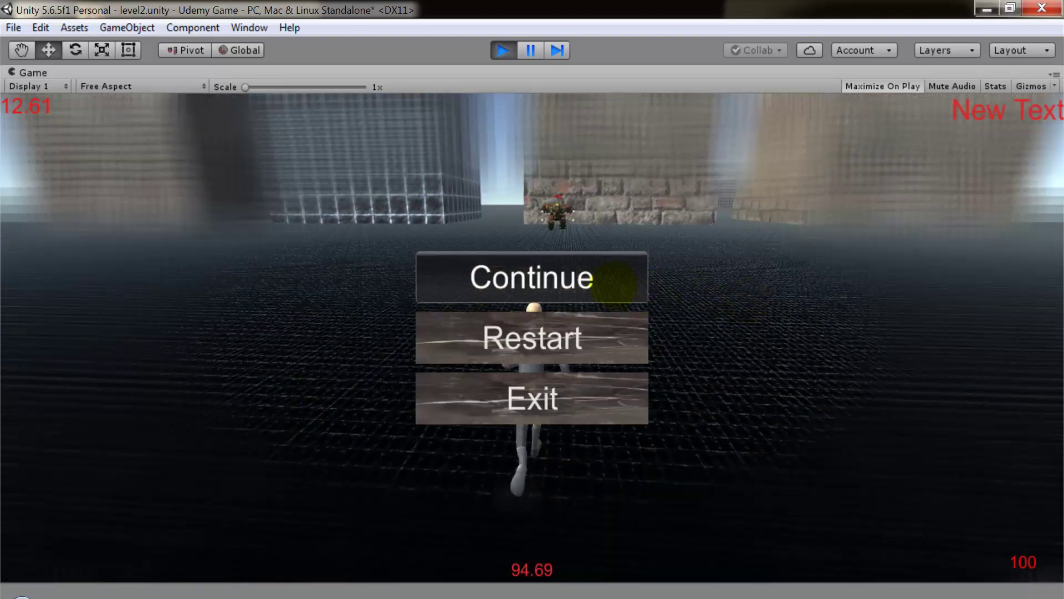